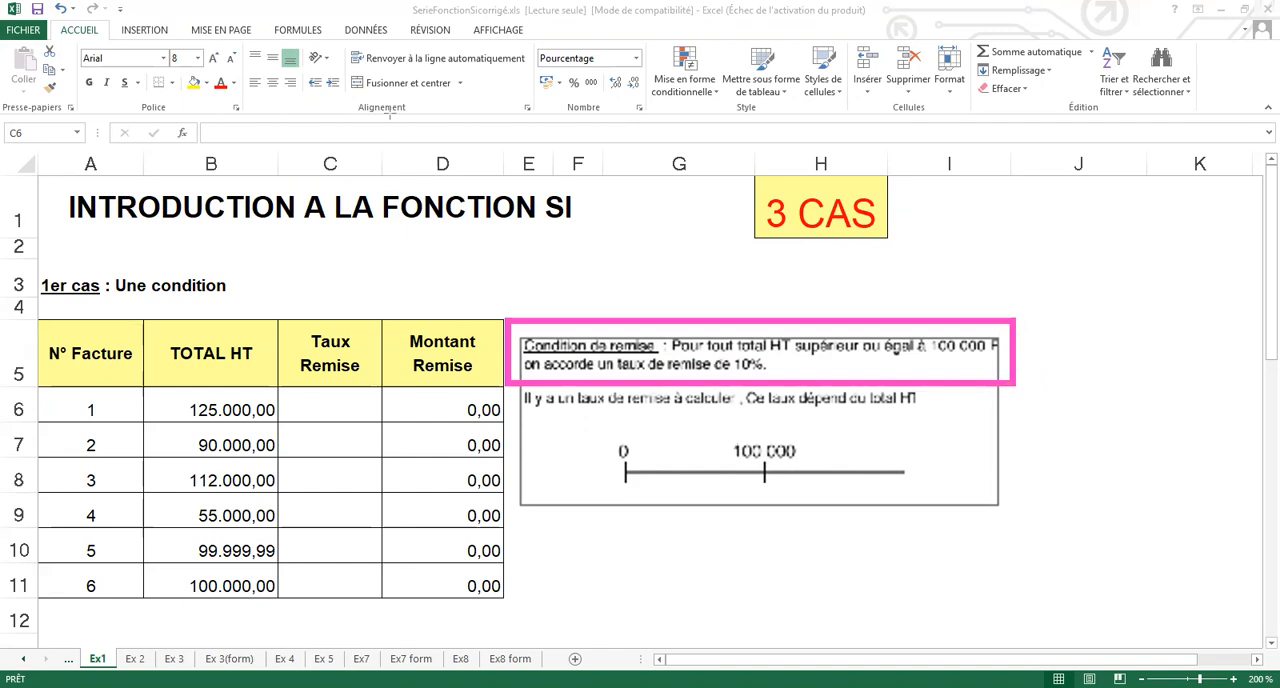
- Start an SI formula in C6 whose logical test is B6>=100000
{"action": "left_click", "coordinate": [346, 412]}
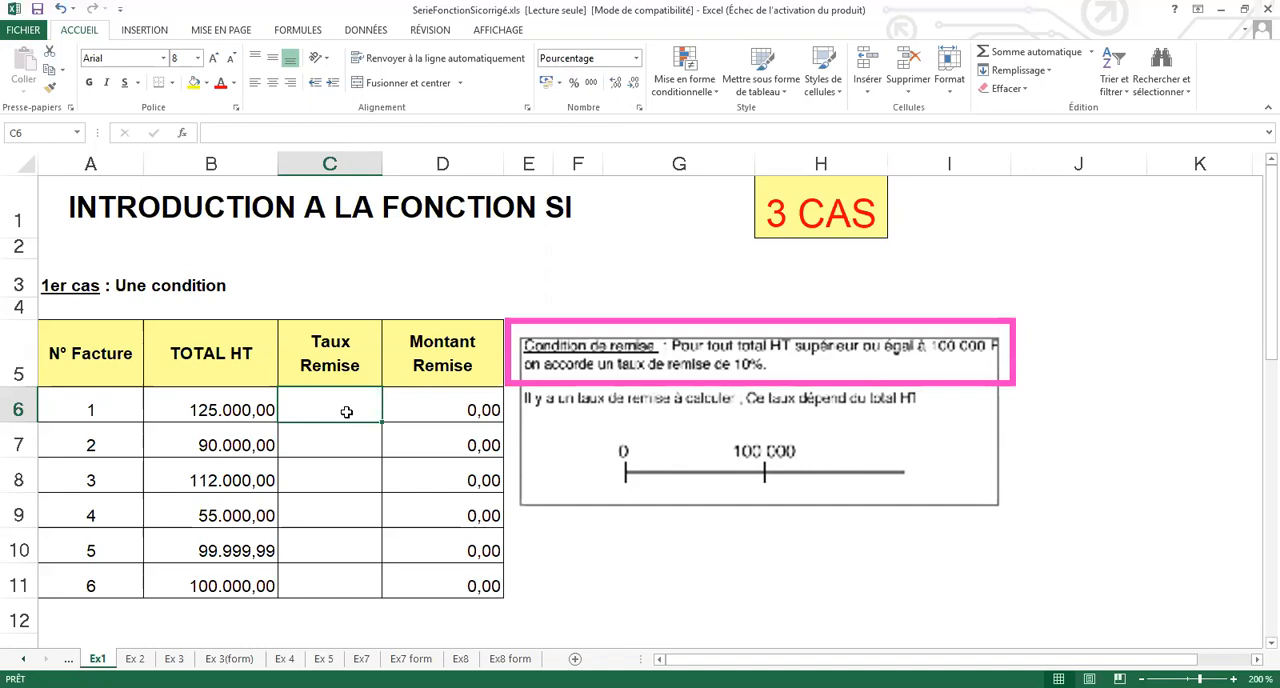
{"action": "type", "text": "="}
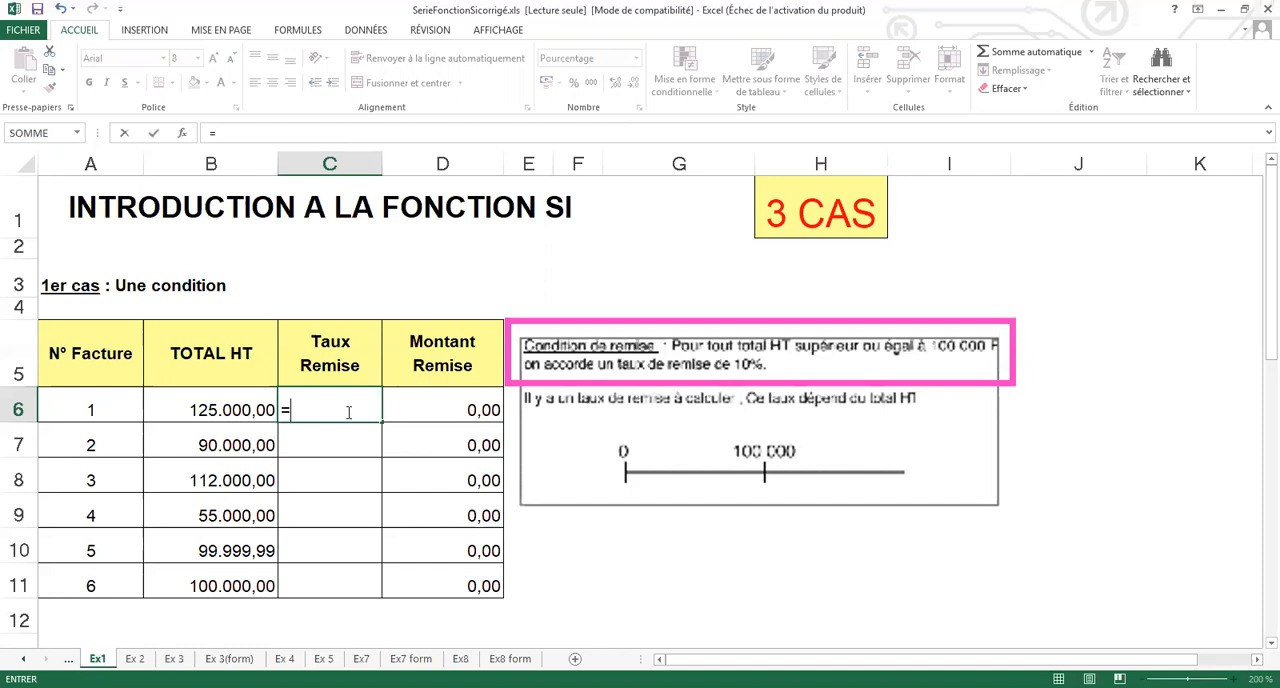
{"action": "type", "text": "si"}
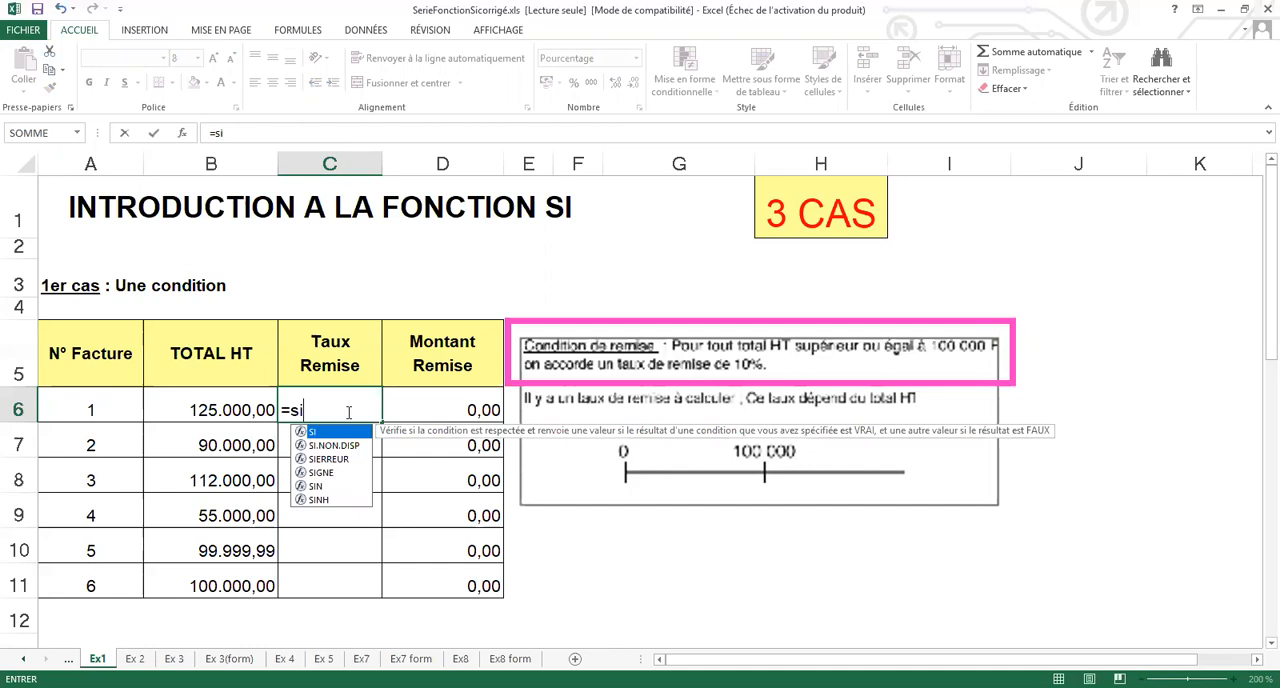
{"action": "type", "text": "("}
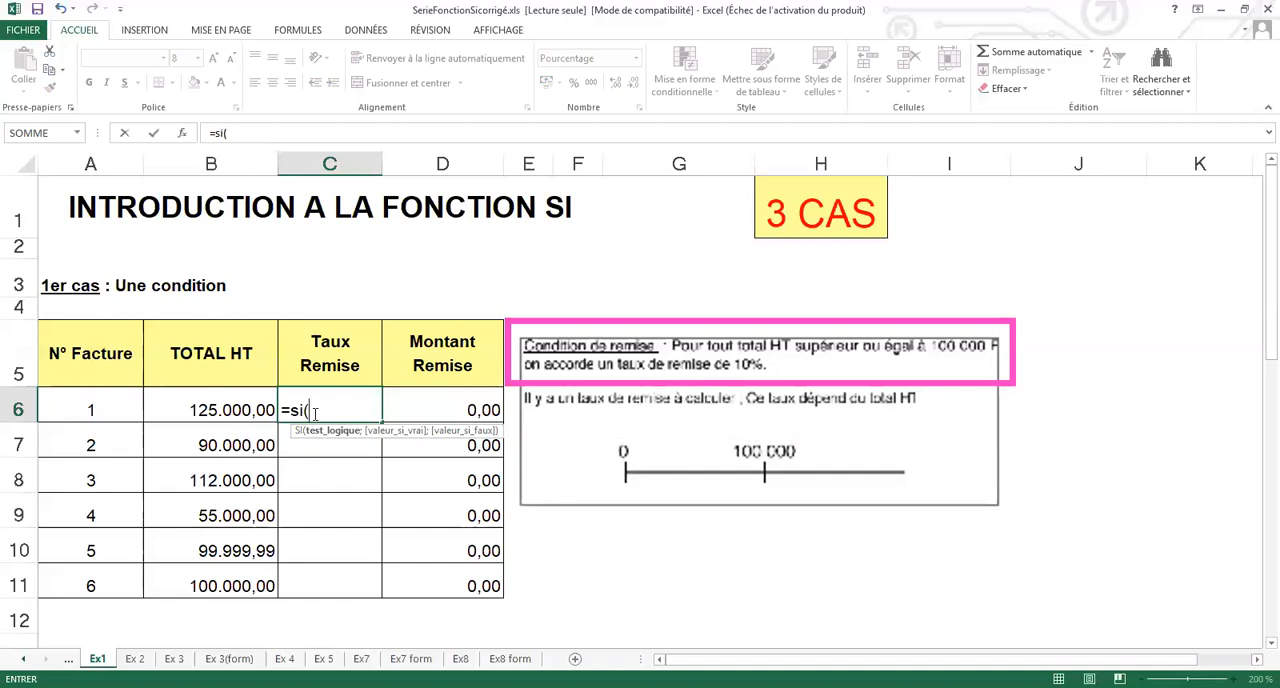
{"action": "left_click", "coordinate": [228, 409]}
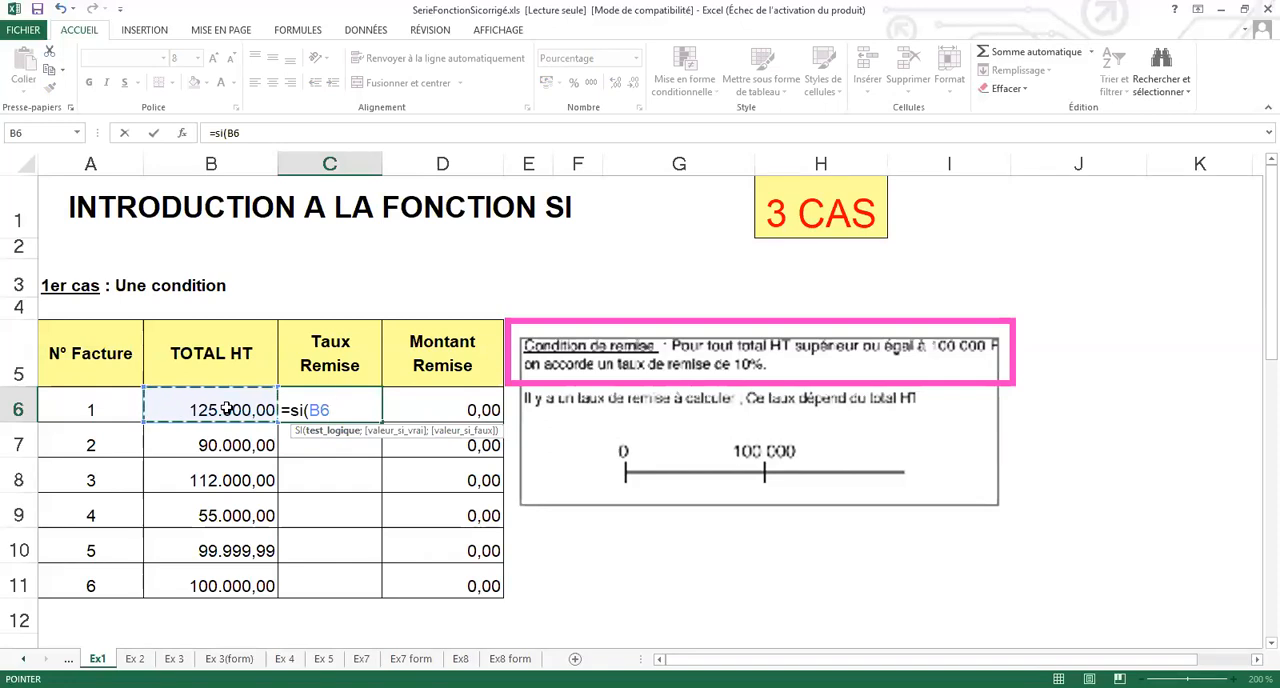
{"action": "type", "text": ">="}
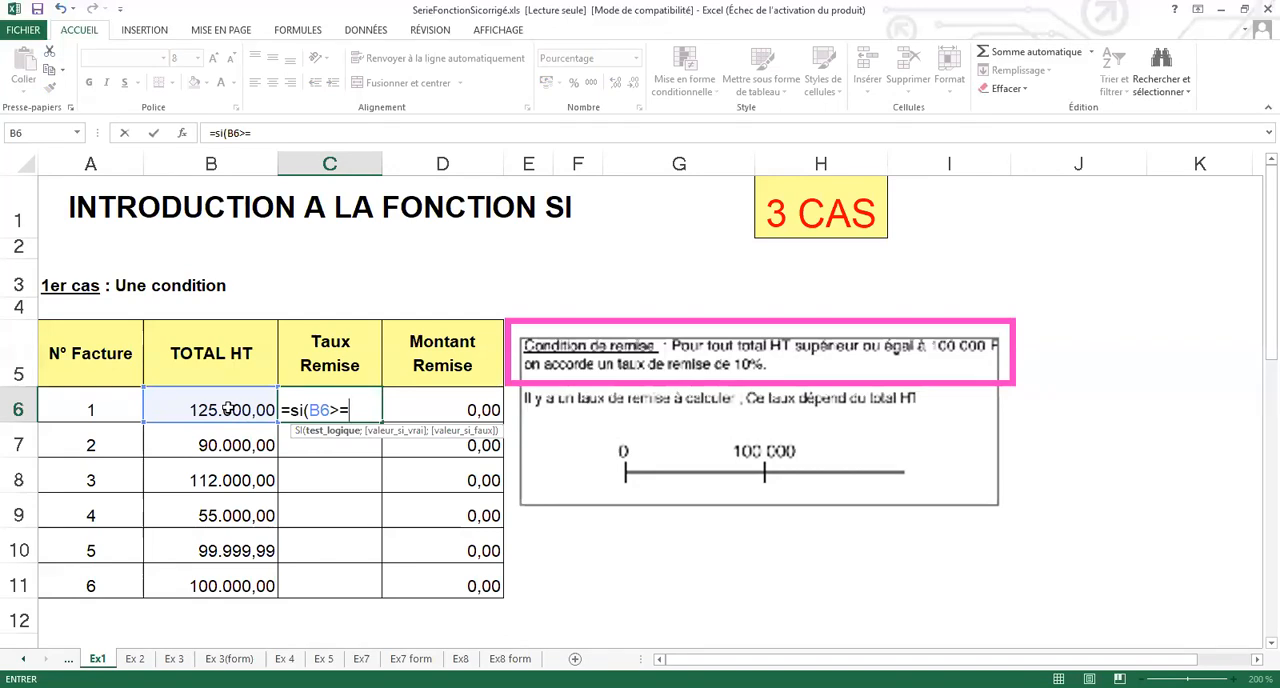
{"action": "type", "text": "100000"}
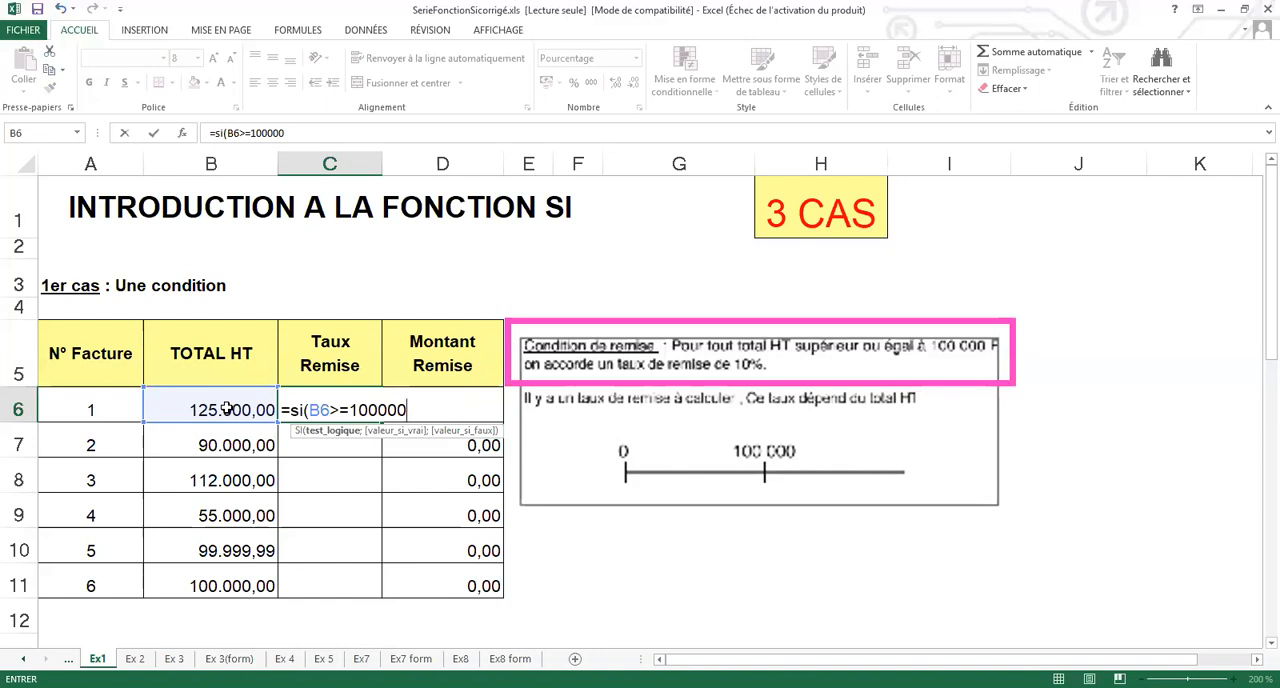
- Complete the C6 formula so it returns 10% when the test is true and 0% when it is false
{"action": "type", "text": ";"}
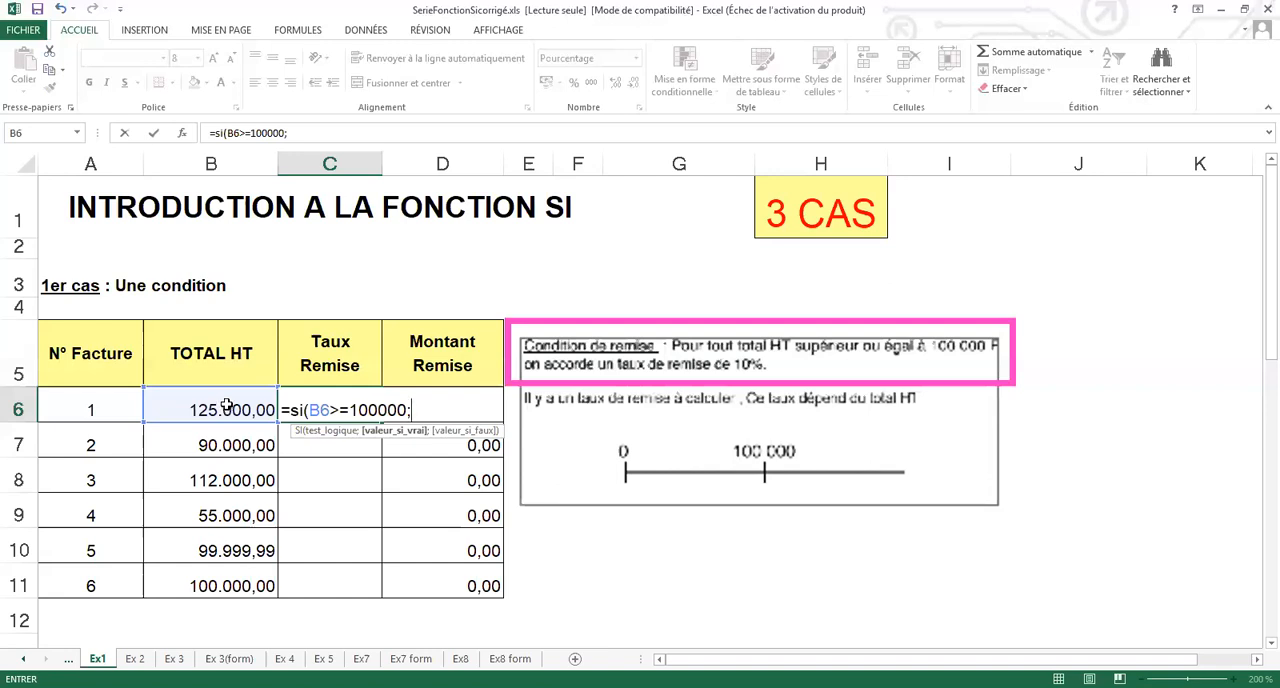
{"action": "type", "text": "0%"}
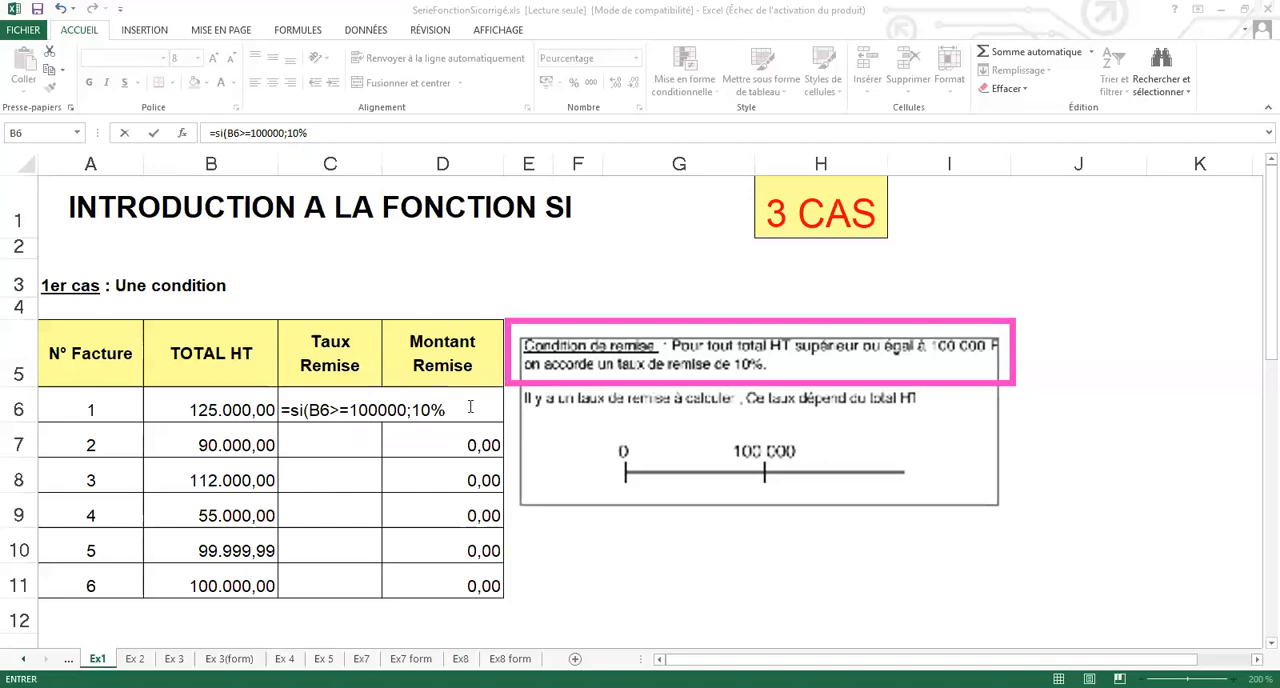
{"action": "type", "text": ";0%)"}
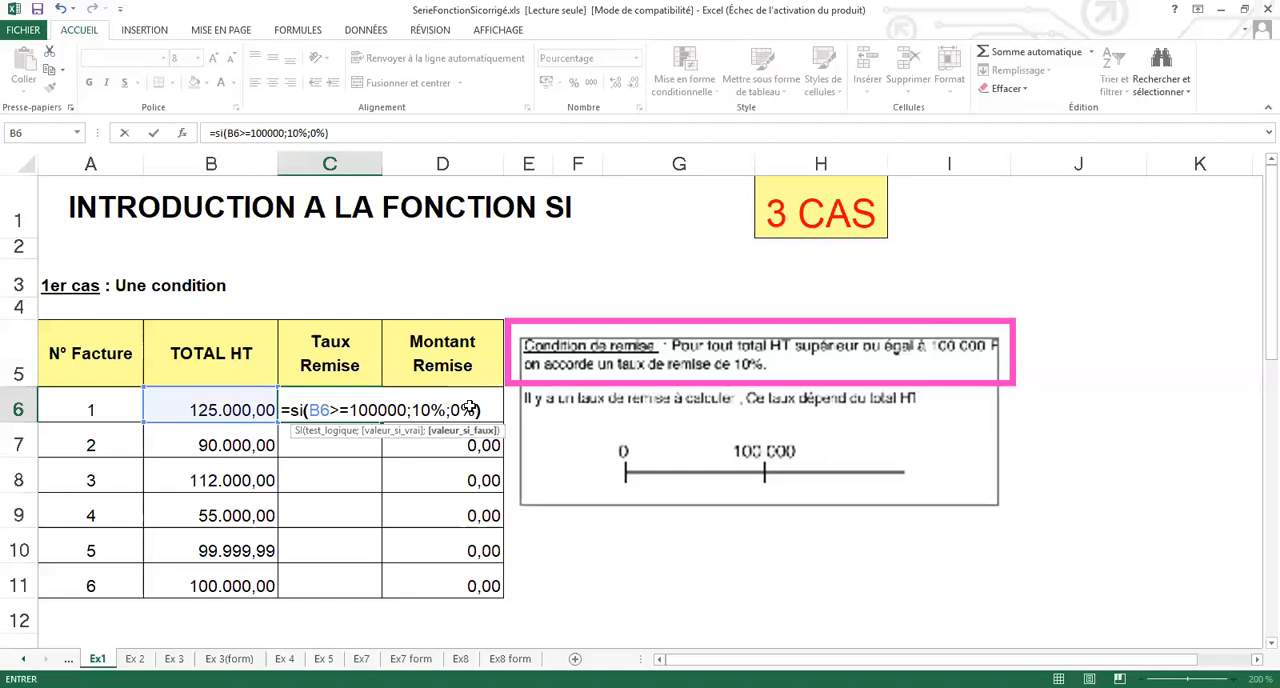
{"action": "key", "text": "Return"}
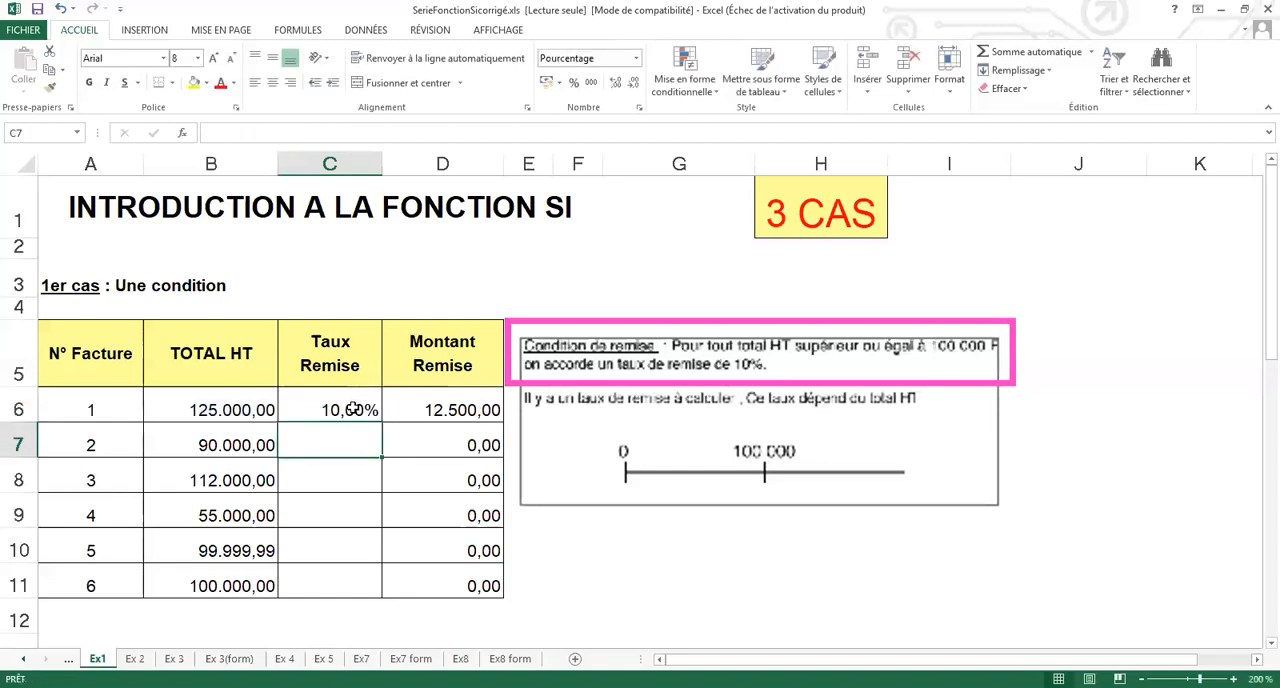
- Copy the Taux Remise formula from C6 down through C11
{"action": "left_click", "coordinate": [353, 409]}
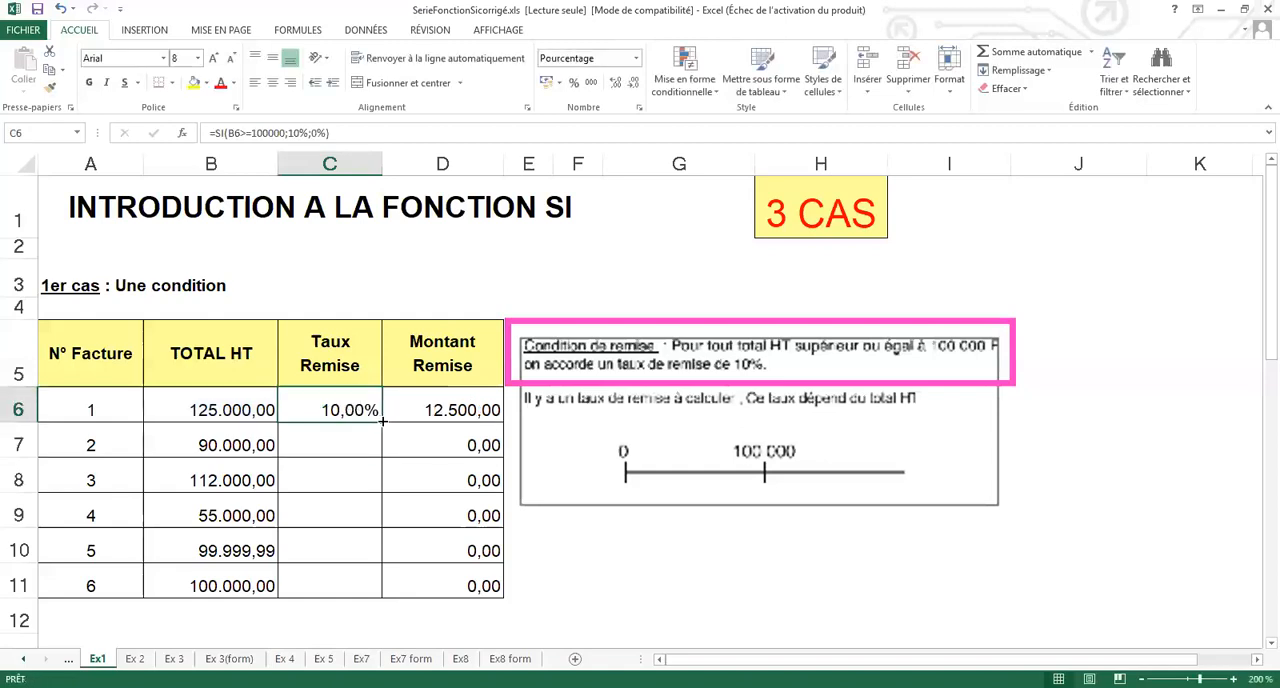
{"action": "left_click_drag", "start_coordinate": [381, 548], "coordinate": [379, 597]}
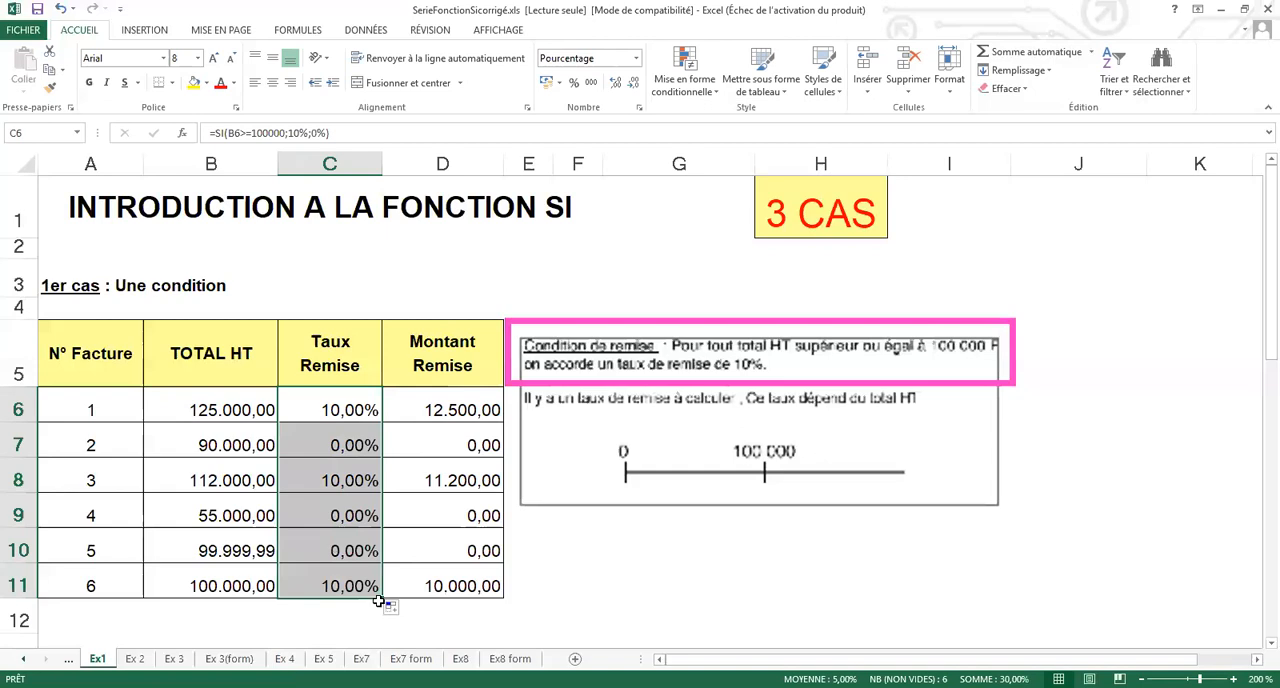
{"action": "left_click", "coordinate": [238, 583]}
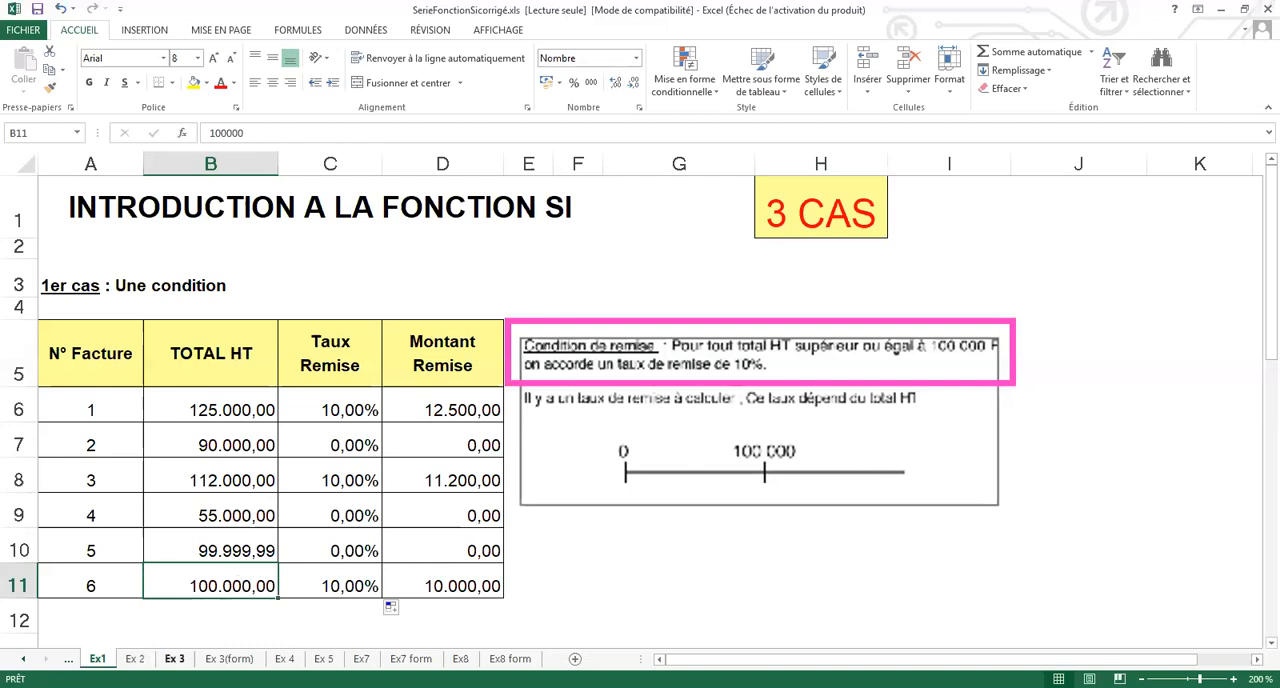
- Glance at sheet Ex 2, then go back to Ex1 and review the SI formula in C6
{"action": "left_click", "coordinate": [135, 658]}
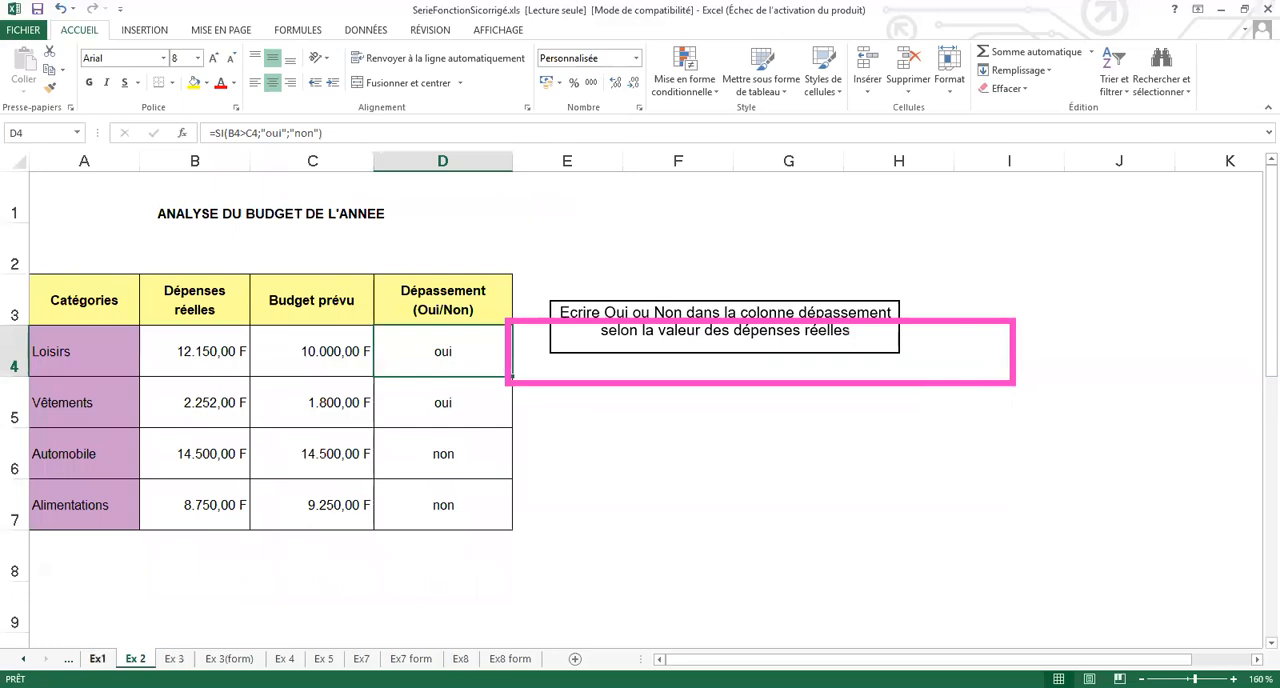
{"action": "left_click", "coordinate": [97, 658]}
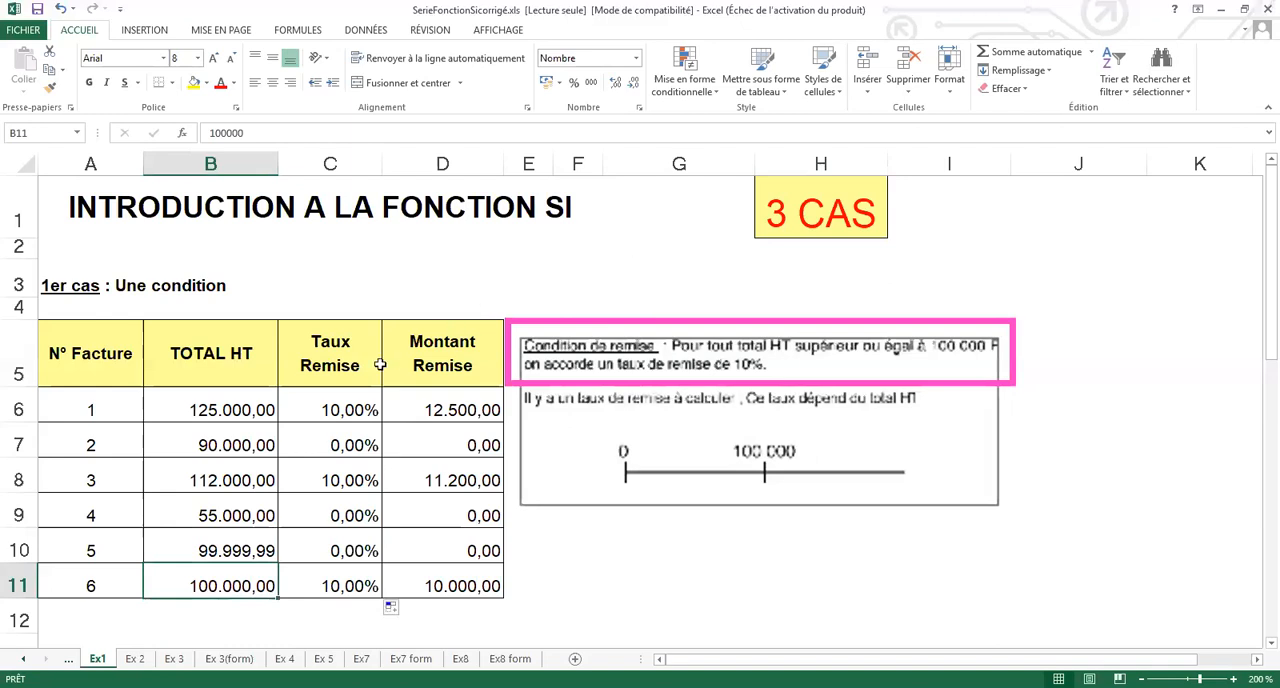
{"action": "double_click", "coordinate": [353, 401]}
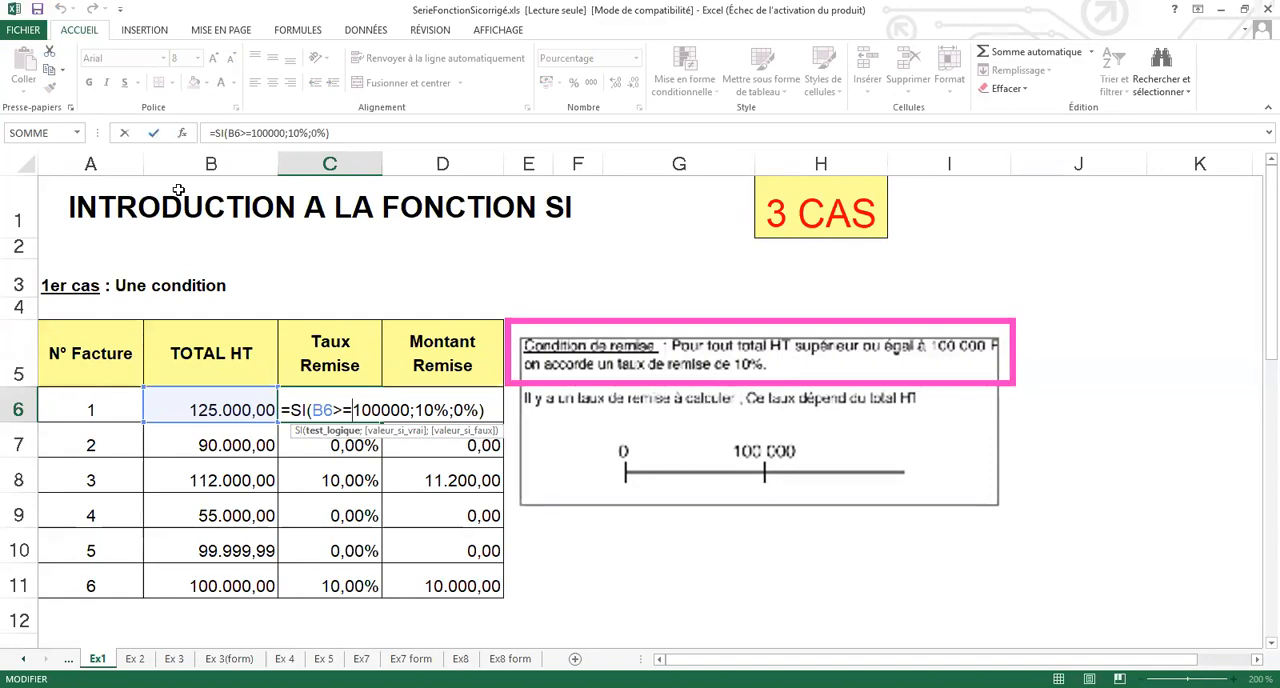
{"action": "key", "text": "ctrl+Return"}
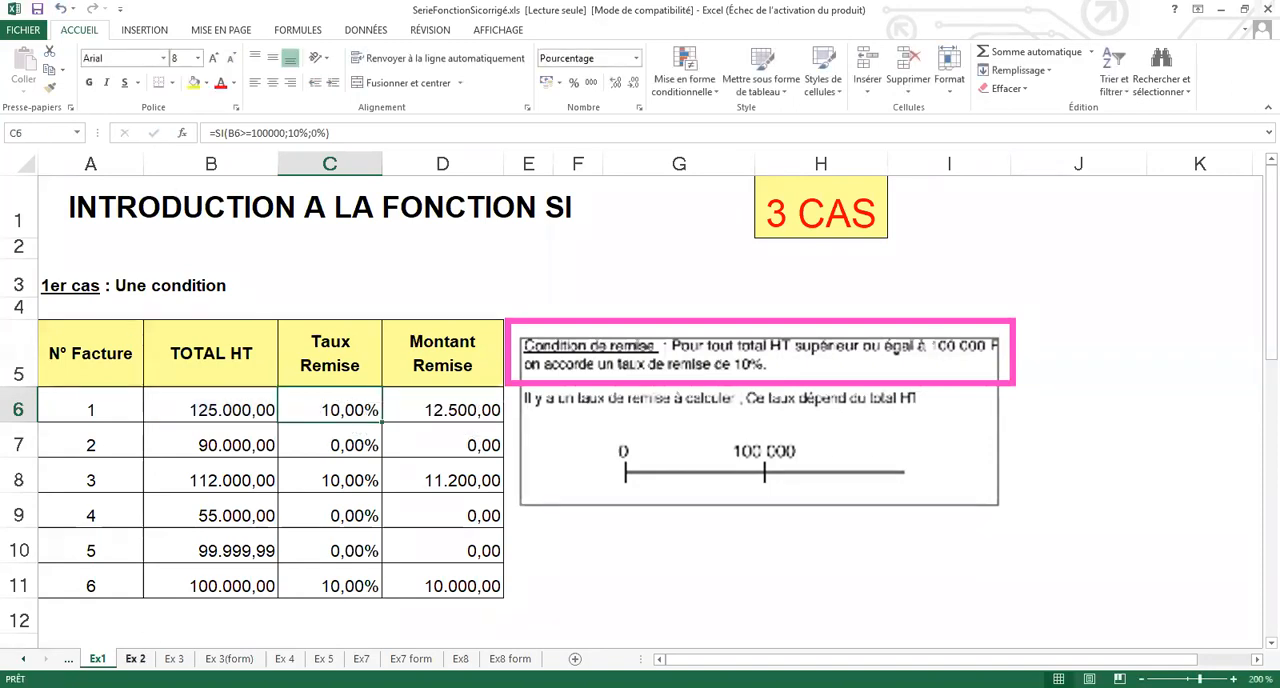
- Go to sheet Ex 2 and clear the Dépassement results in D4:D7
{"action": "left_click", "coordinate": [135, 658]}
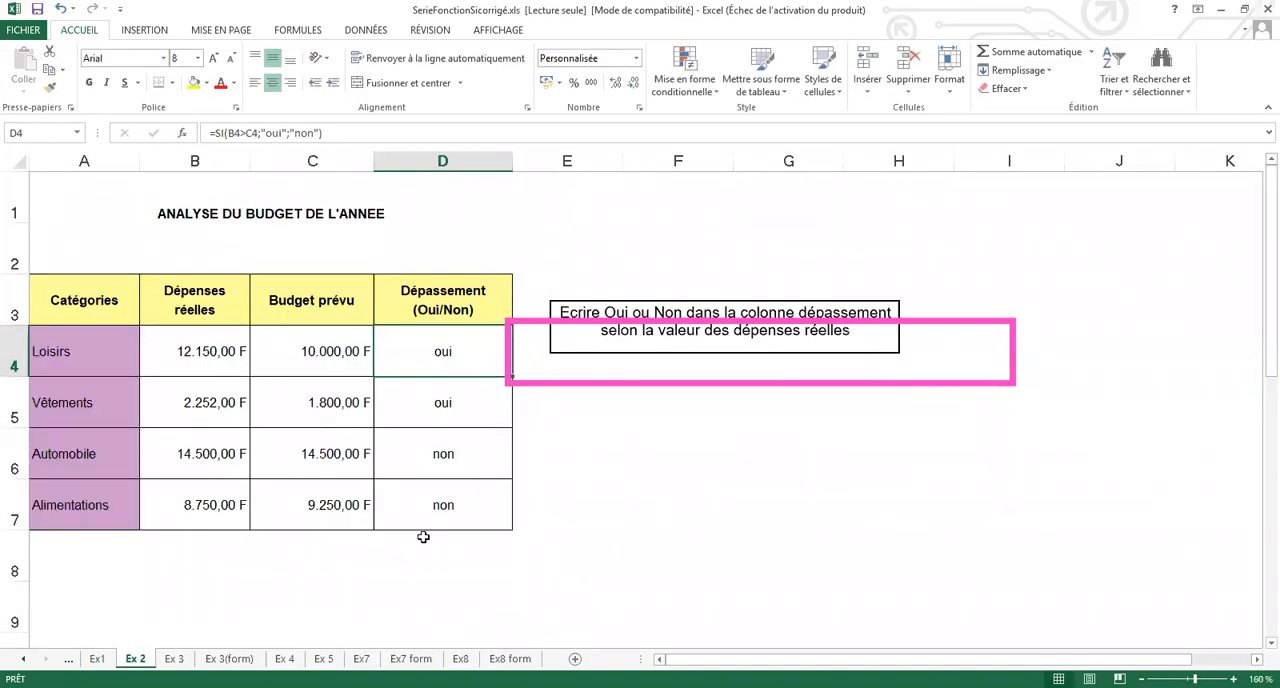
{"action": "left_click", "coordinate": [925, 318]}
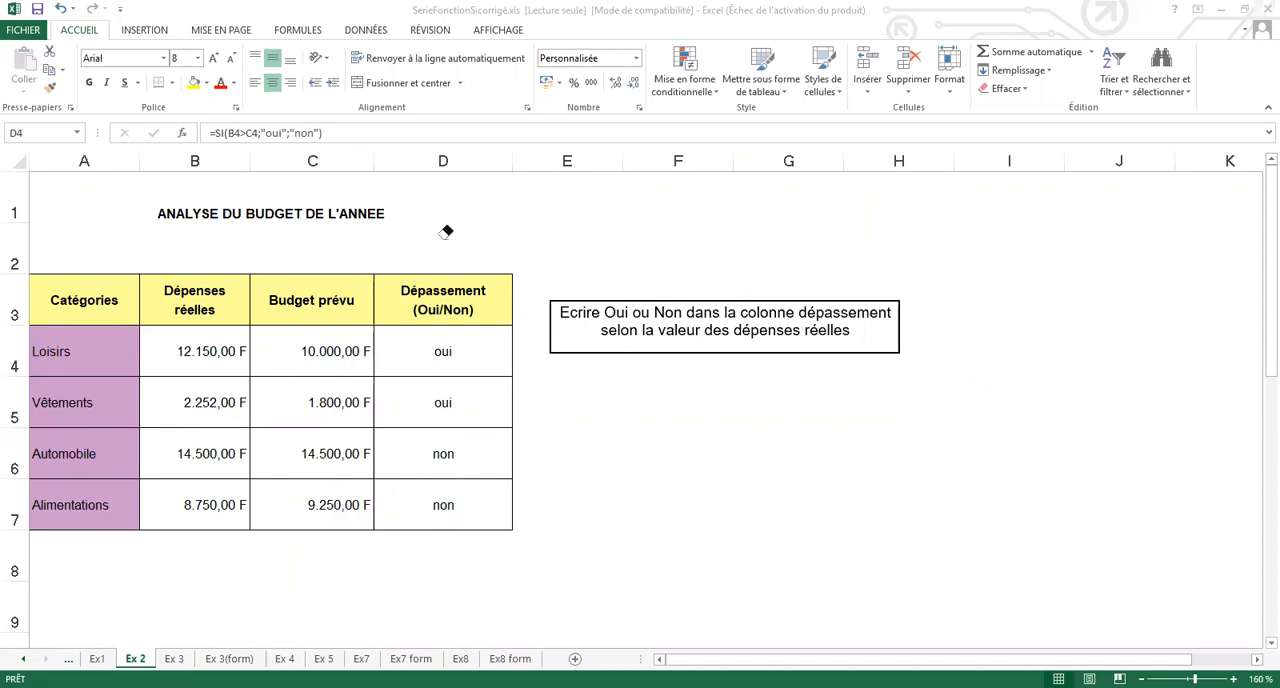
{"action": "left_click", "coordinate": [450, 353]}
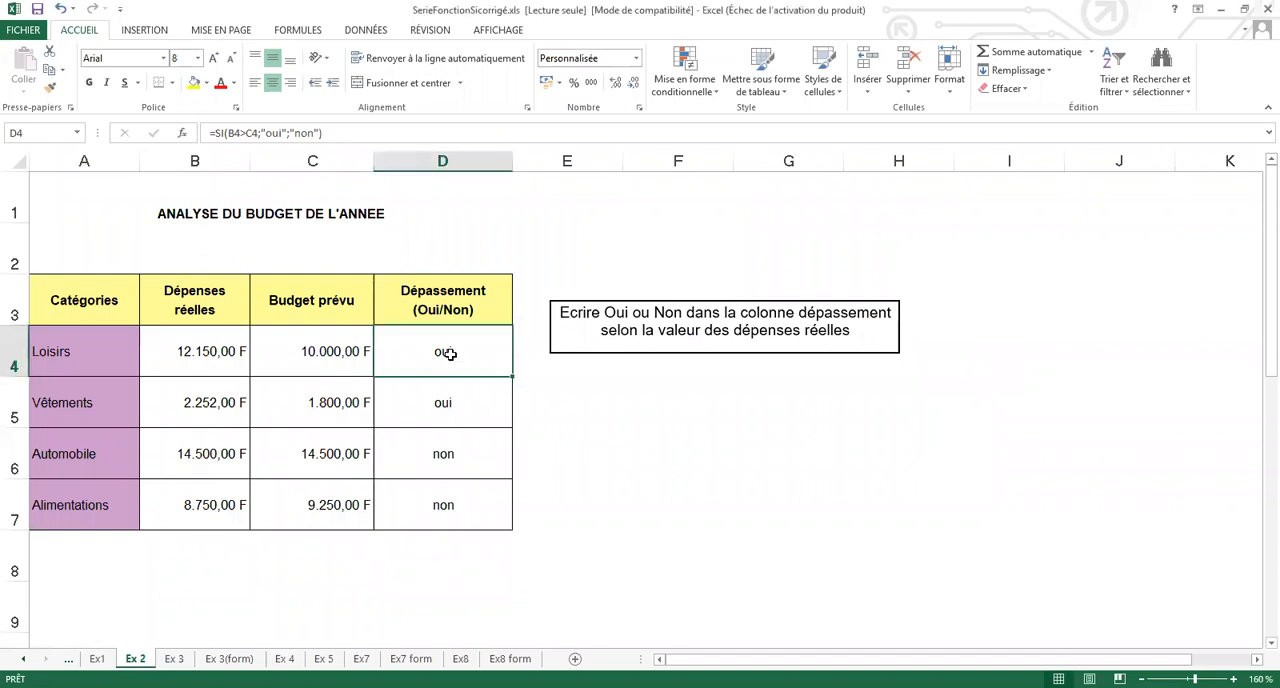
{"action": "left_click_drag", "start_coordinate": [451, 352], "coordinate": [442, 496]}
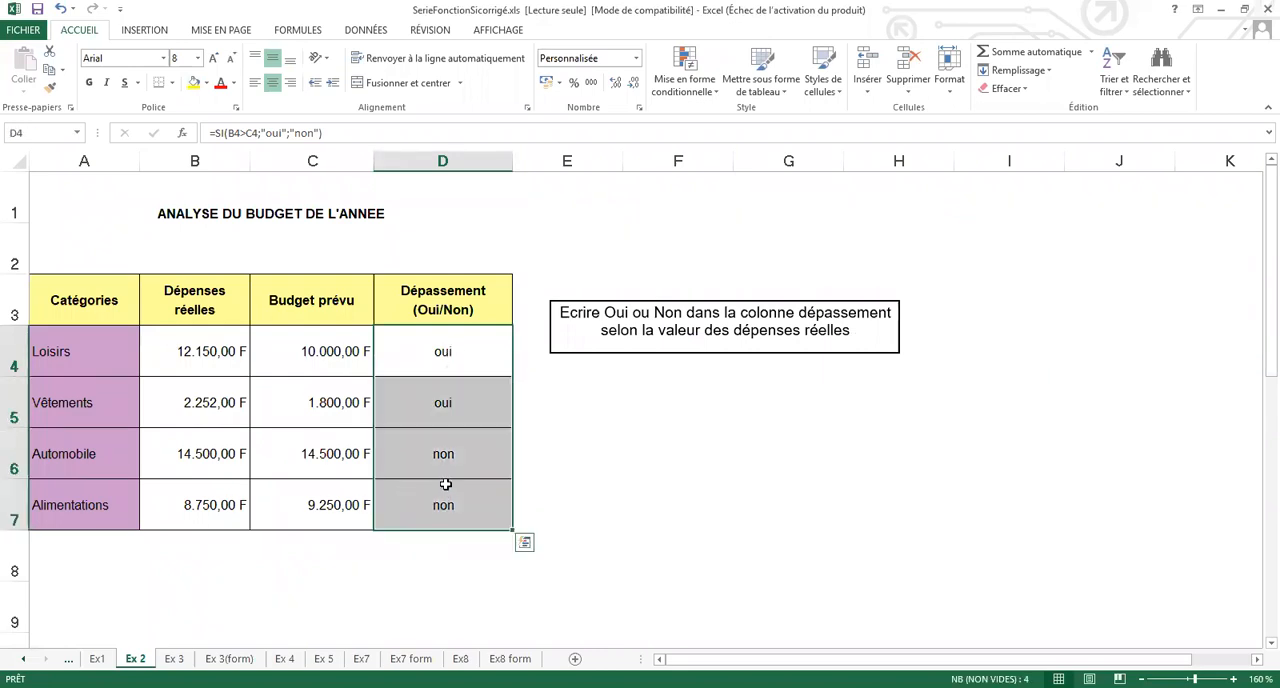
{"action": "key", "text": "Delete"}
{"action": "left_click", "coordinate": [447, 367]}
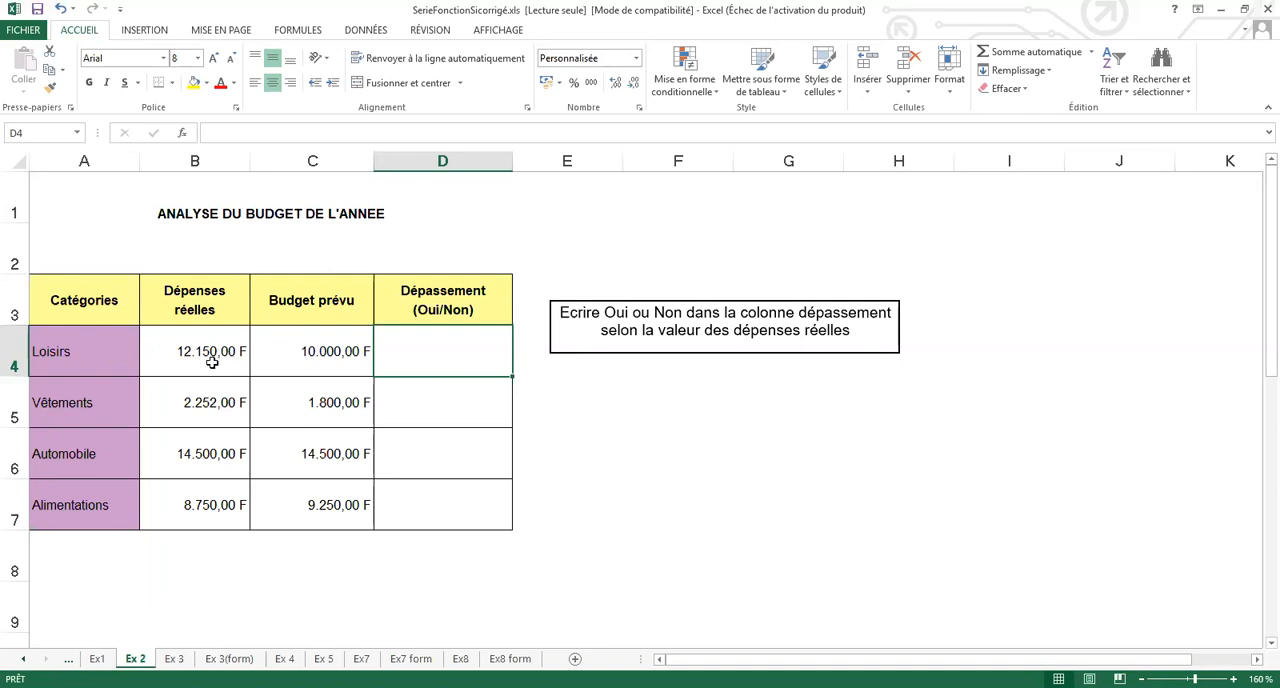
{"action": "left_click", "coordinate": [310, 366]}
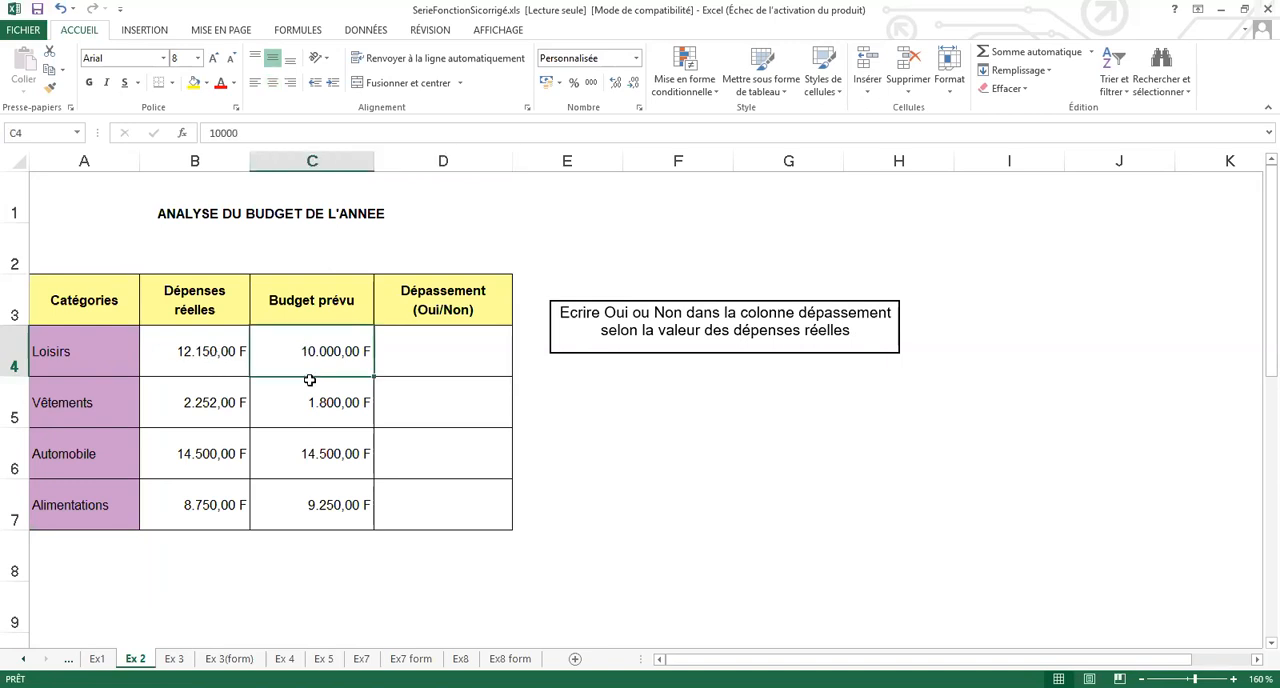
{"action": "left_click", "coordinate": [452, 359]}
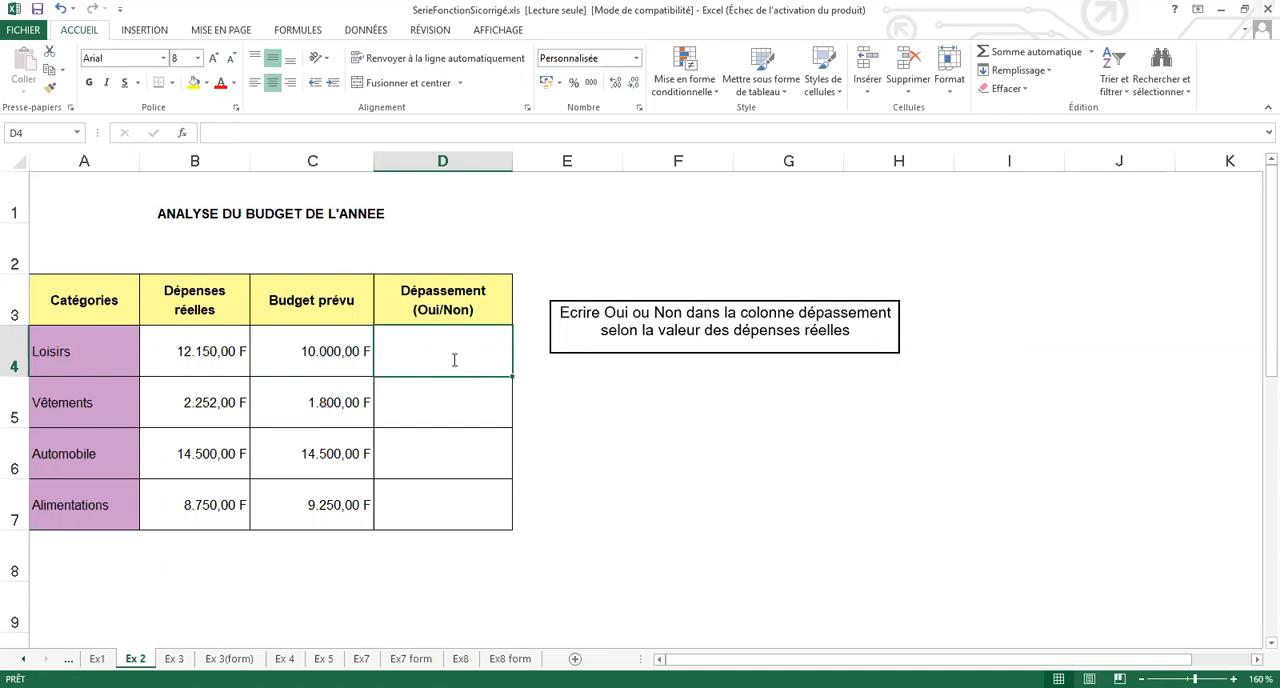
{"action": "type", "text": "oui"}
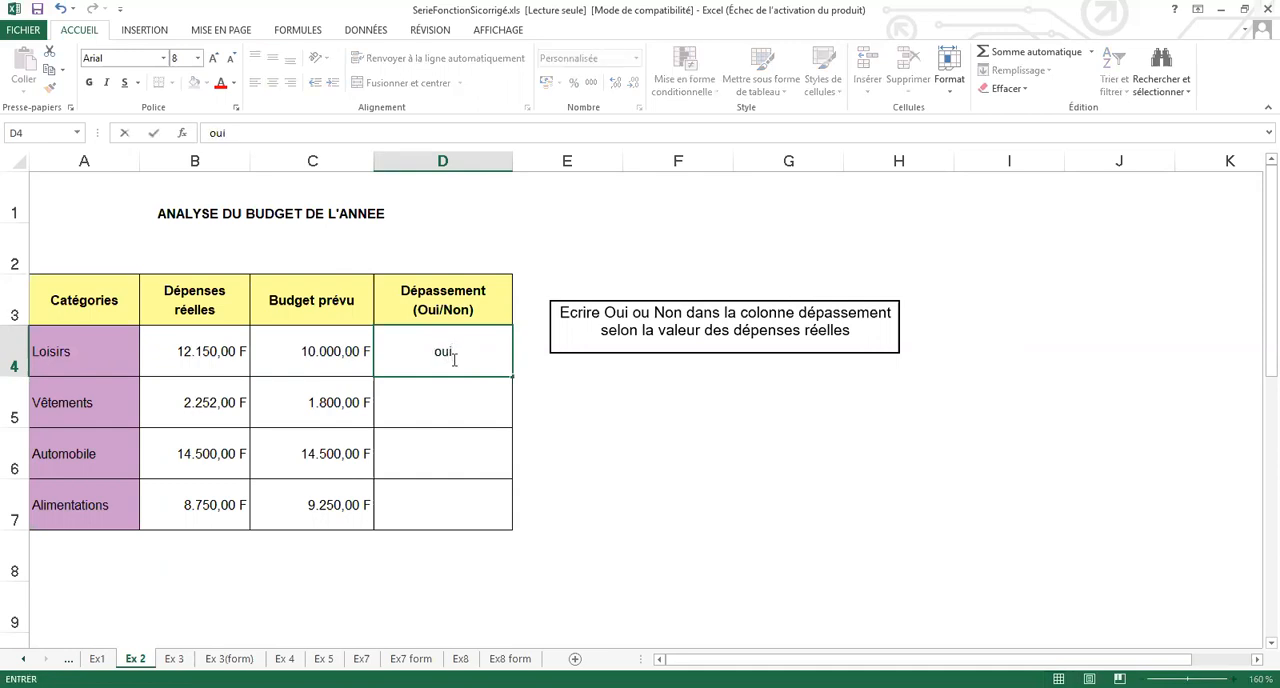
{"action": "key", "text": "BackSpace"}
{"action": "key", "text": "BackSpace"}
{"action": "key", "text": "BackSpace"}
{"action": "key", "text": "Return"}
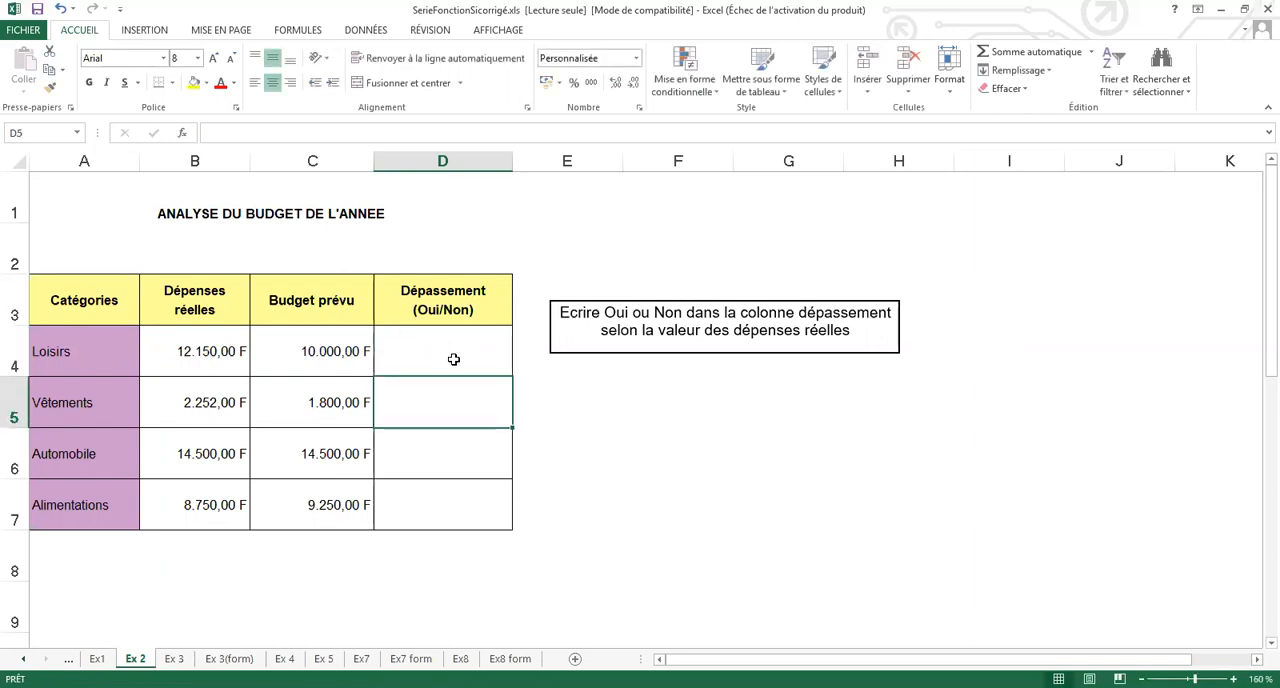
{"action": "left_click", "coordinate": [453, 359]}
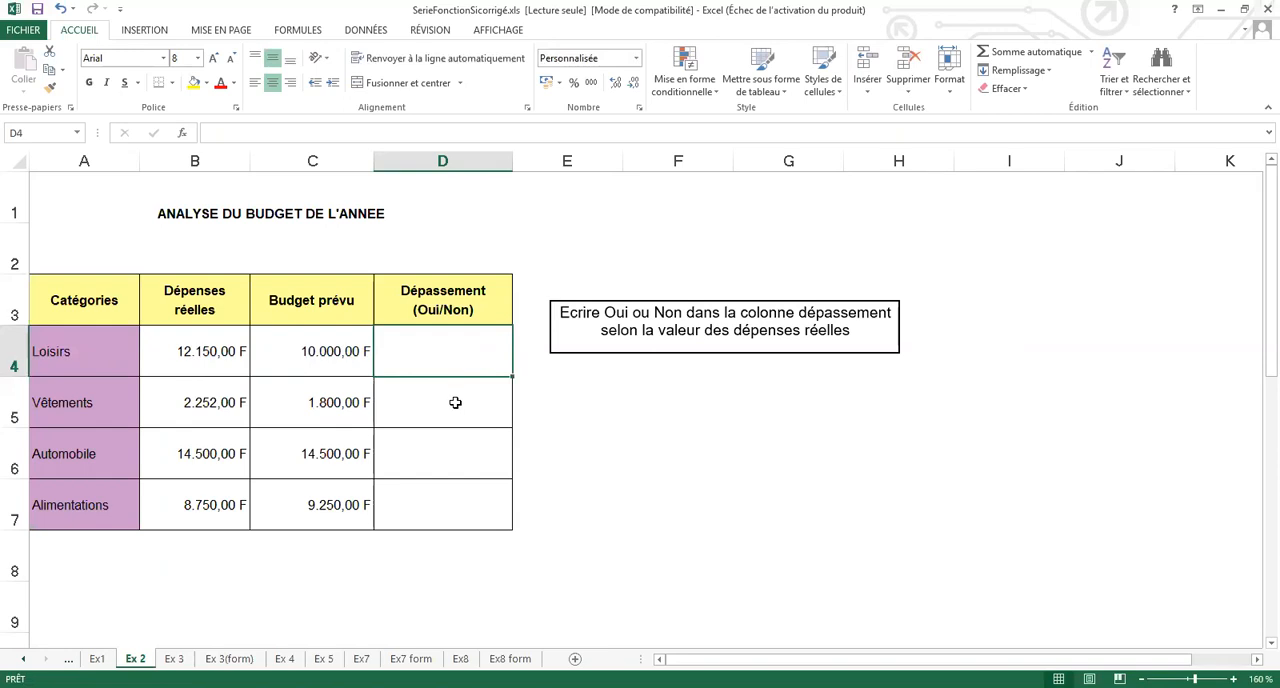
{"action": "left_click", "coordinate": [455, 402]}
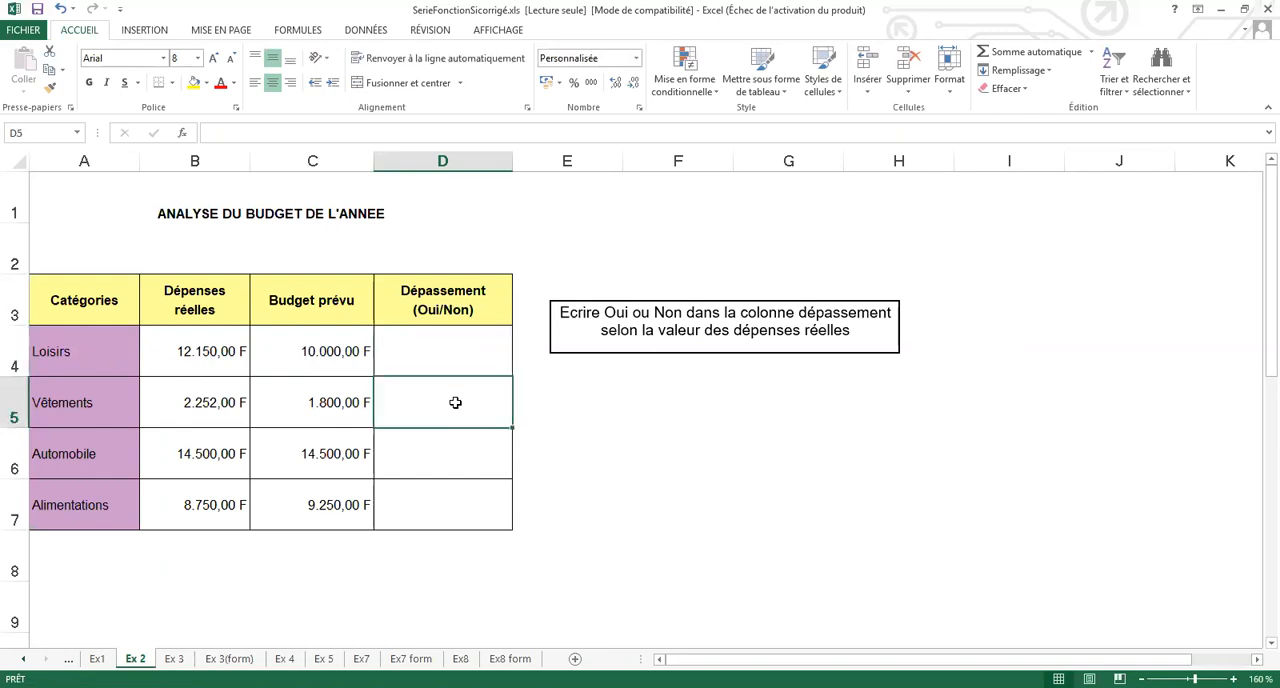
{"action": "left_click", "coordinate": [452, 461]}
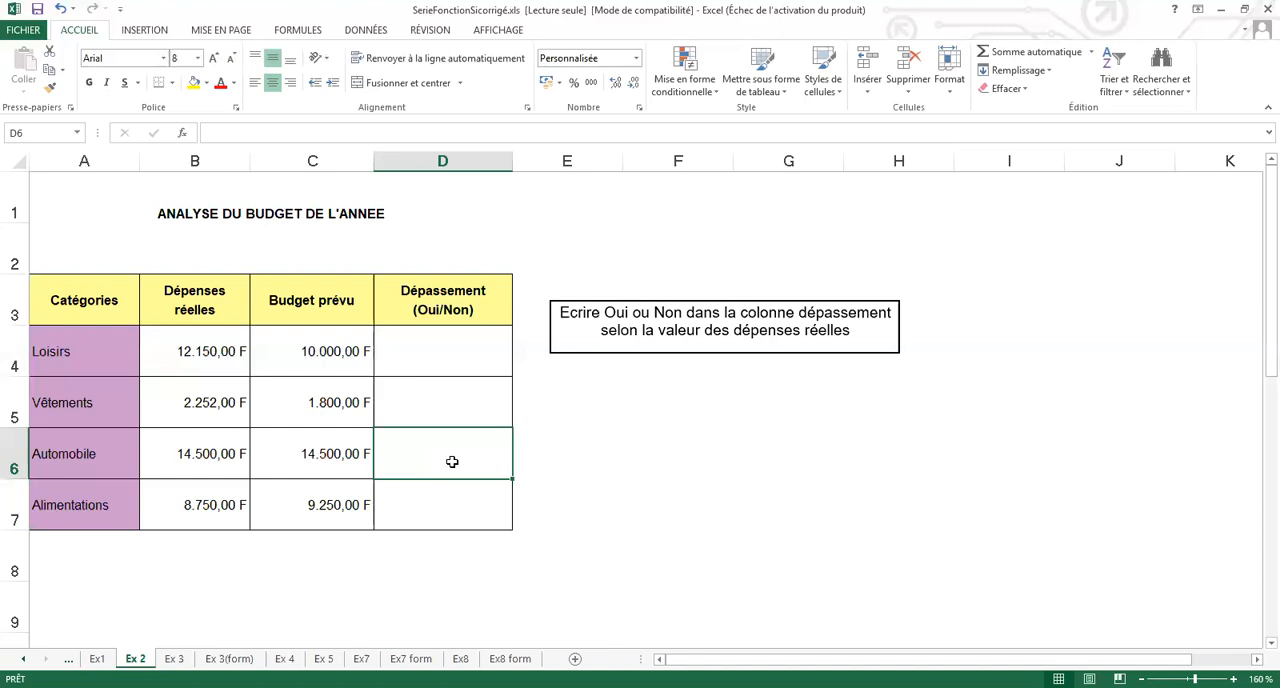
{"action": "left_click", "coordinate": [423, 512]}
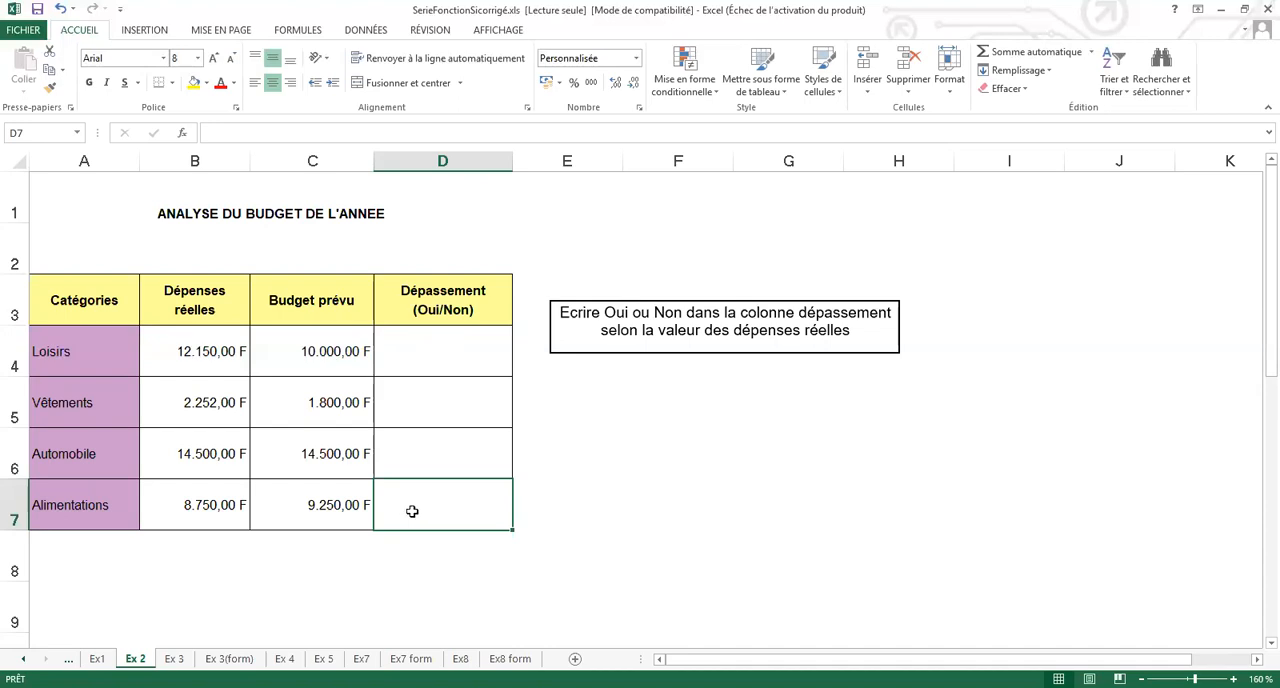
- Start a SI formula in D4 that tests whether actual spending B4 is greater than planned budget C4
{"action": "left_click", "coordinate": [469, 348]}
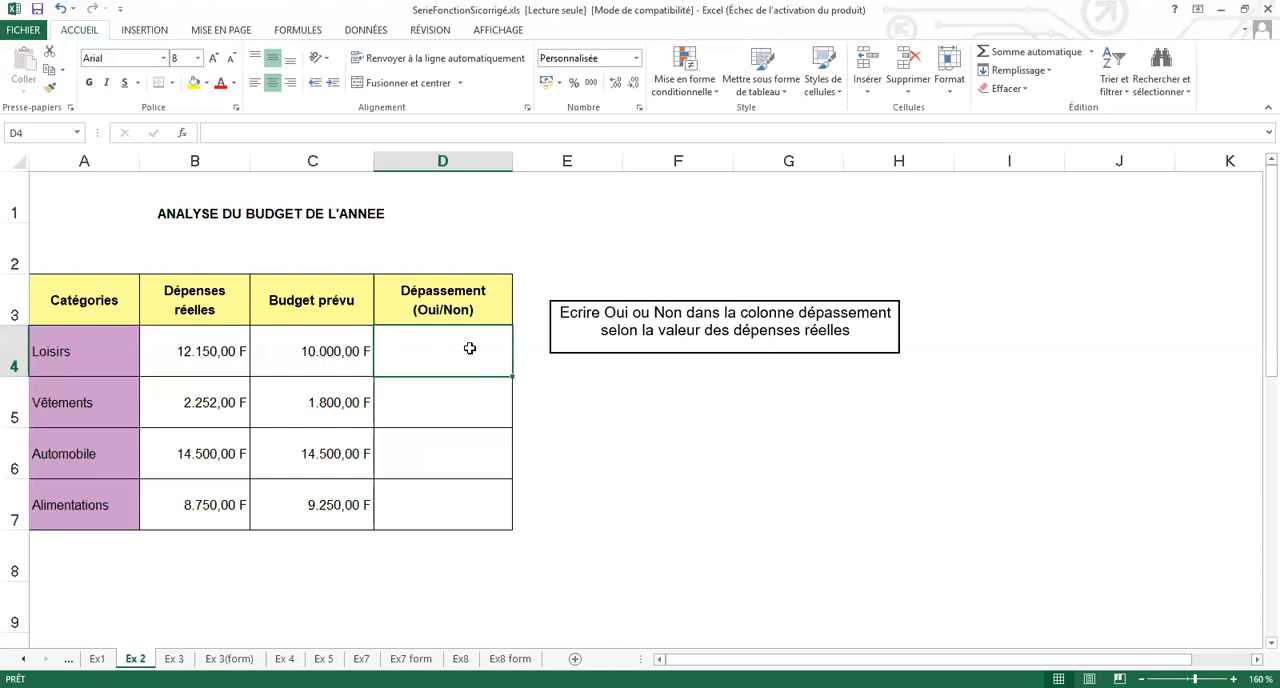
{"action": "type", "text": "="}
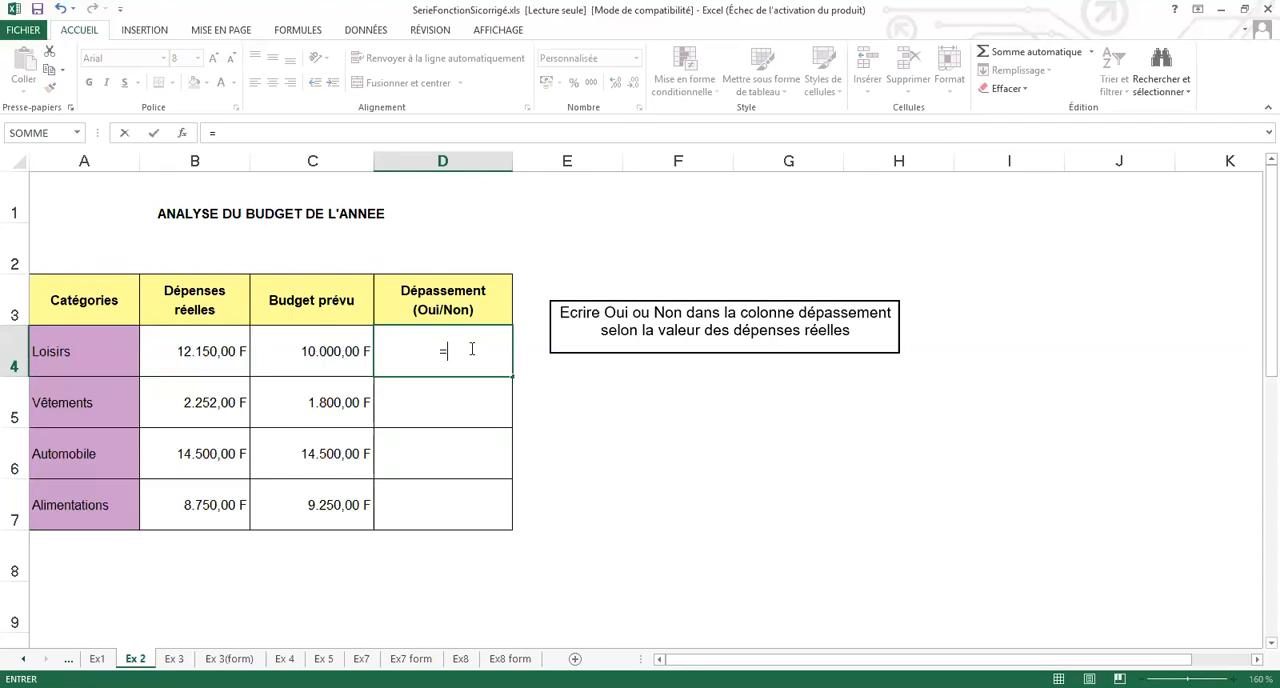
{"action": "type", "text": "si("}
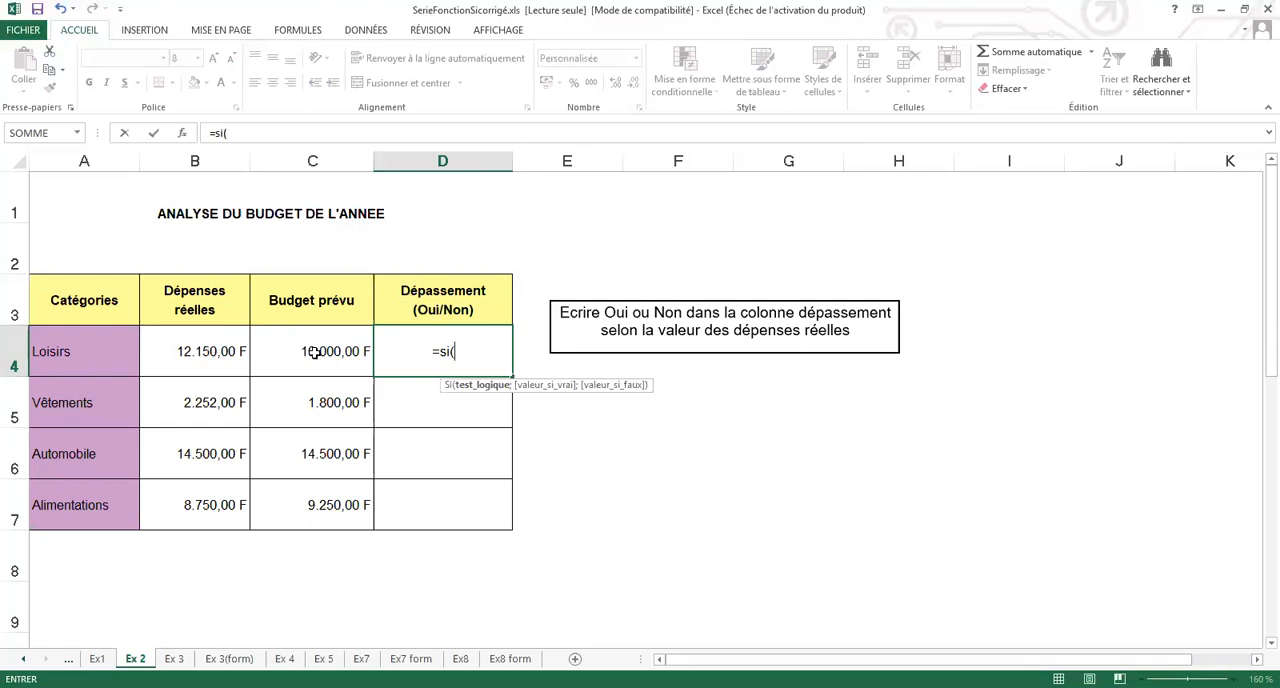
{"action": "left_click", "coordinate": [198, 351]}
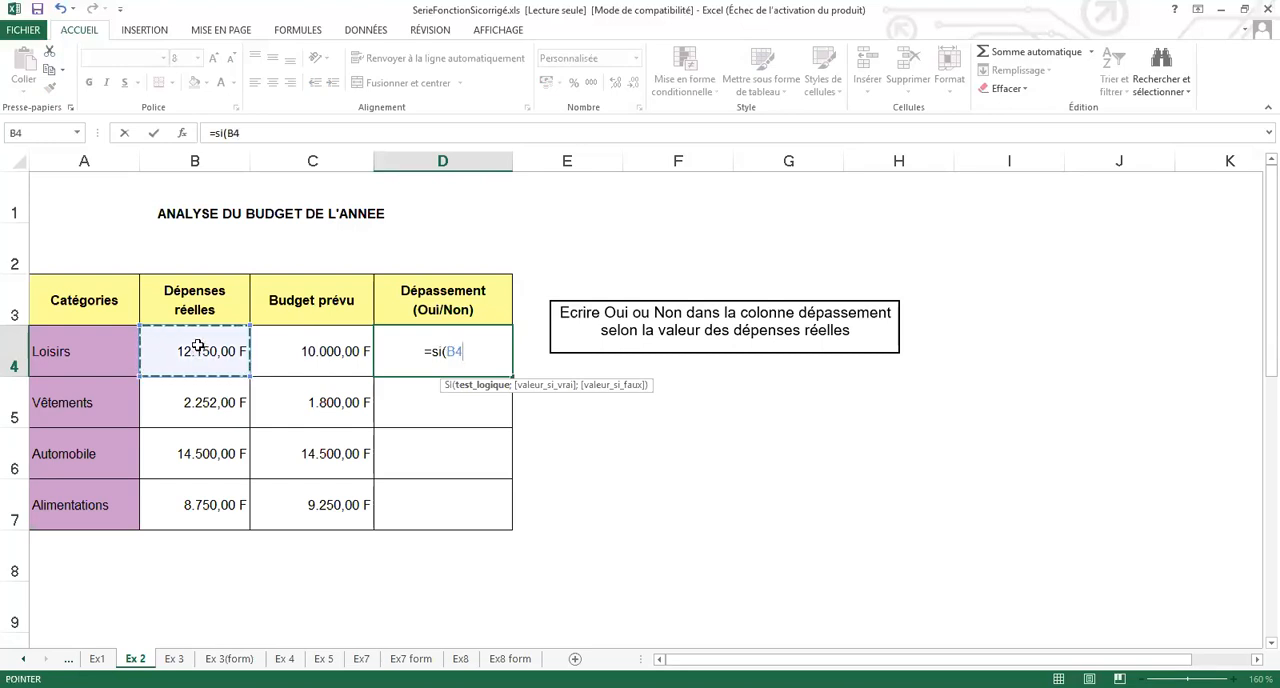
{"action": "type", "text": ">"}
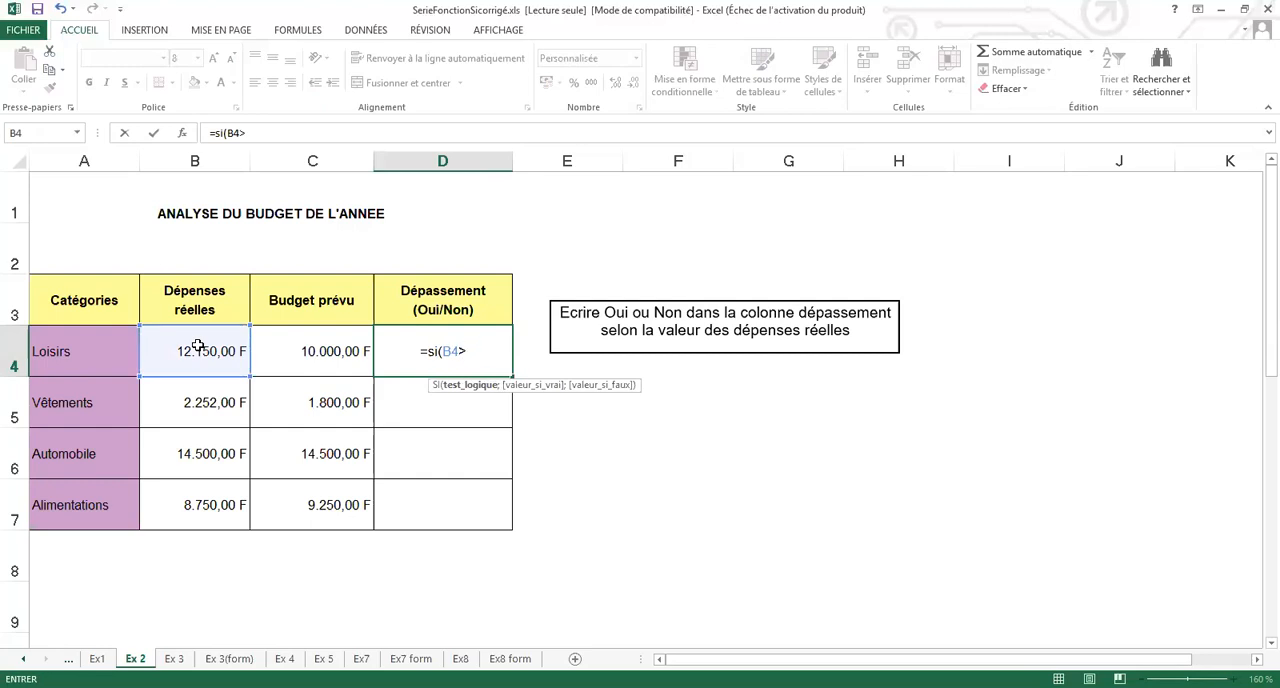
{"action": "left_click", "coordinate": [326, 348]}
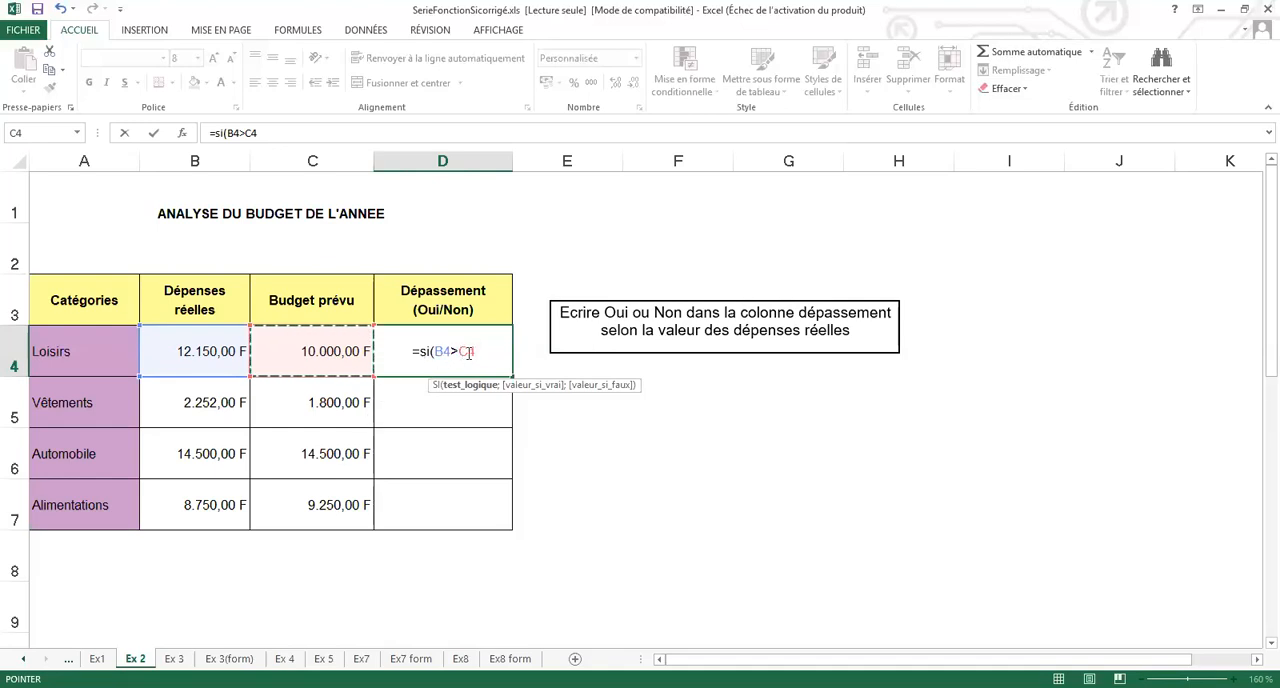
{"action": "type", "text": ";"}
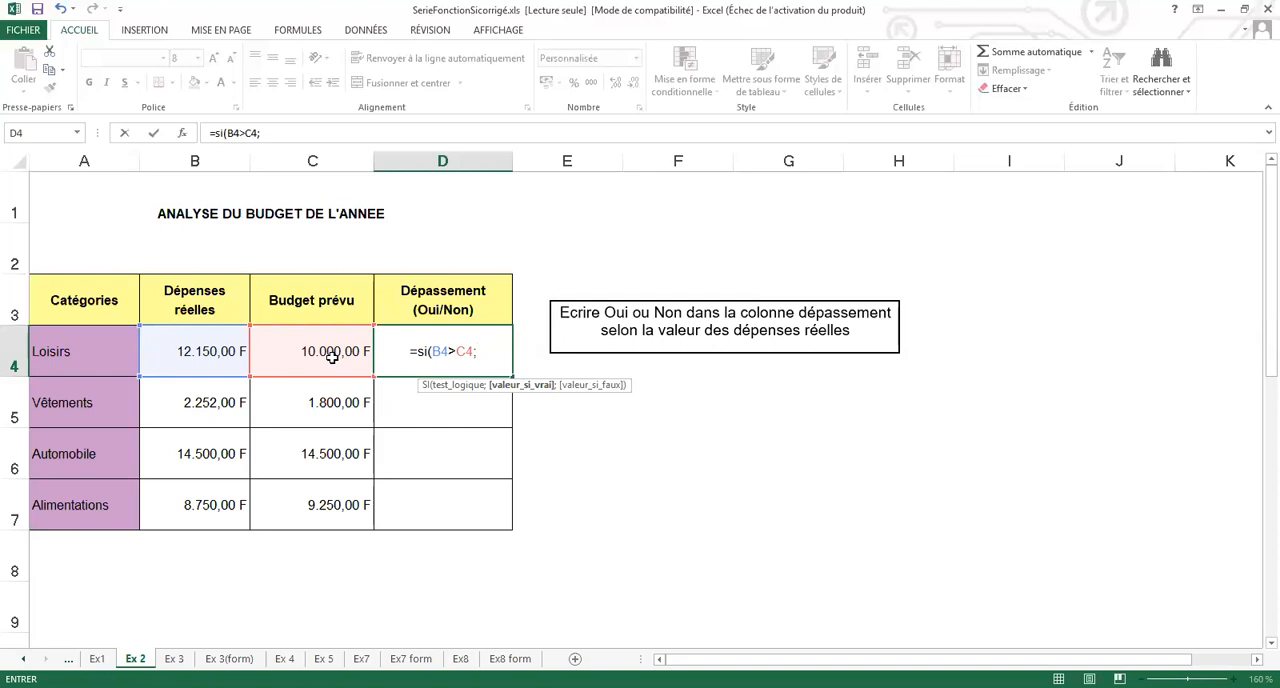
- Complete the D4 formula so it returns "Oui" when the test is true and "Non" when it is false
{"action": "type", "text": "\""}
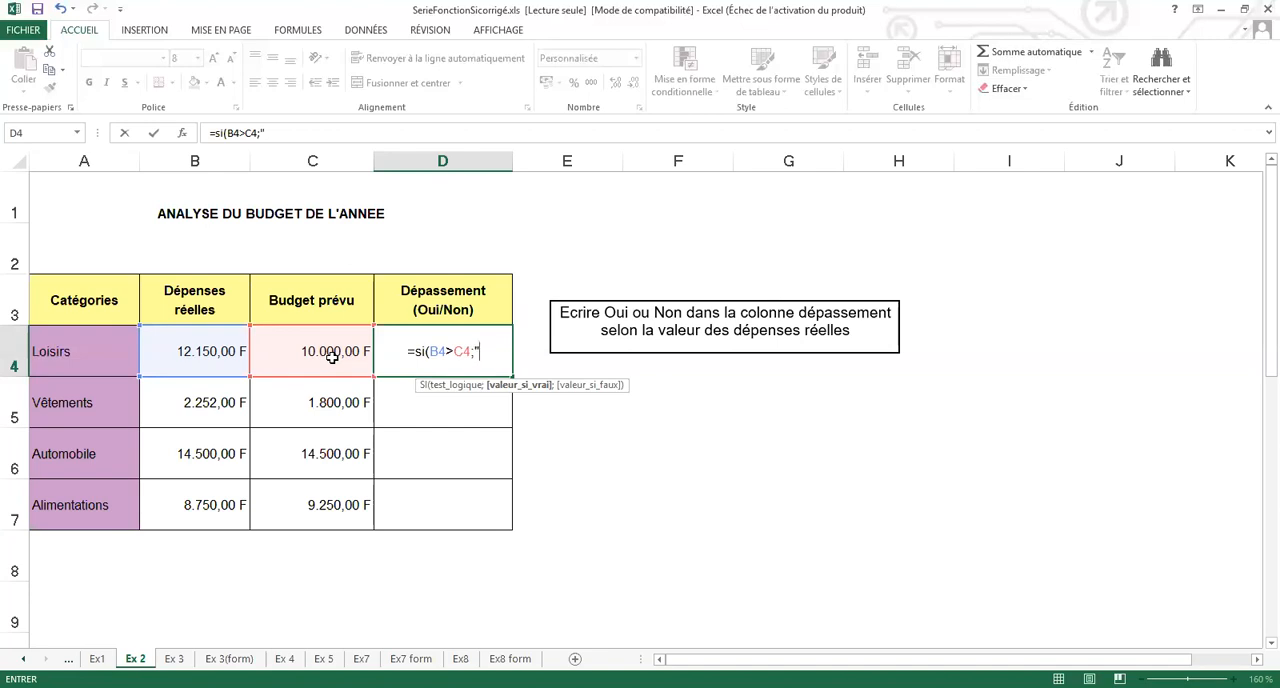
{"action": "type", "text": "O"}
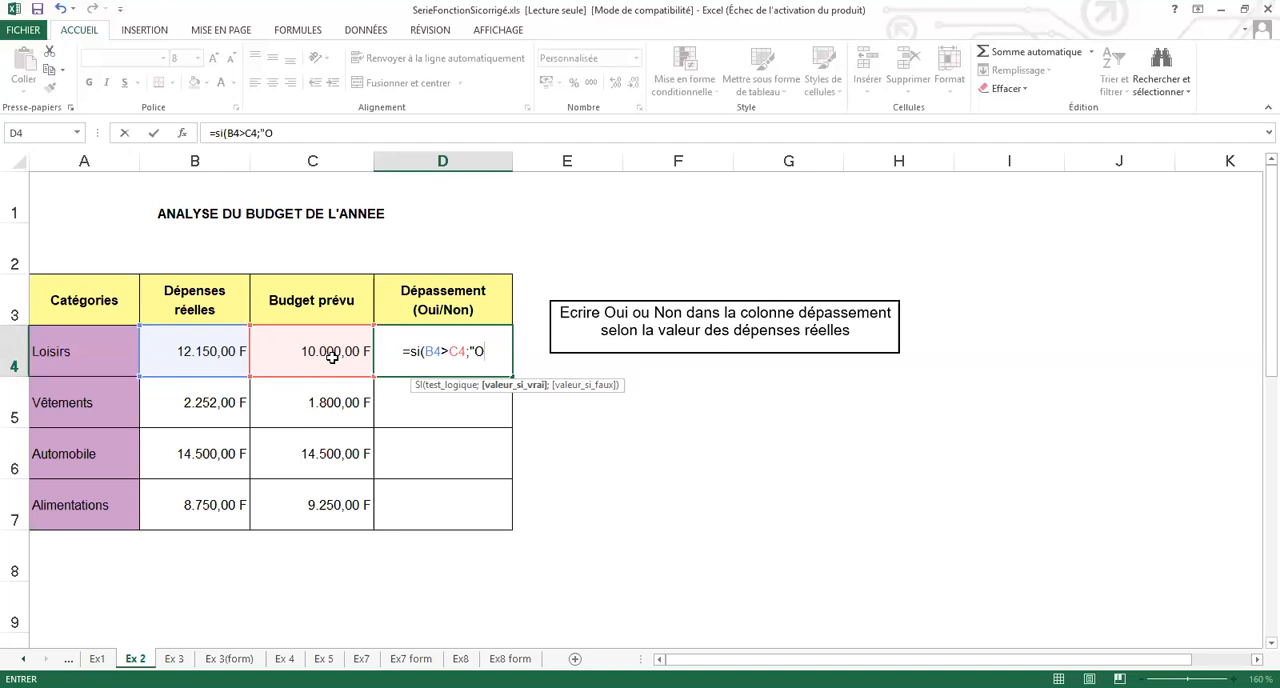
{"action": "type", "text": "ui\""}
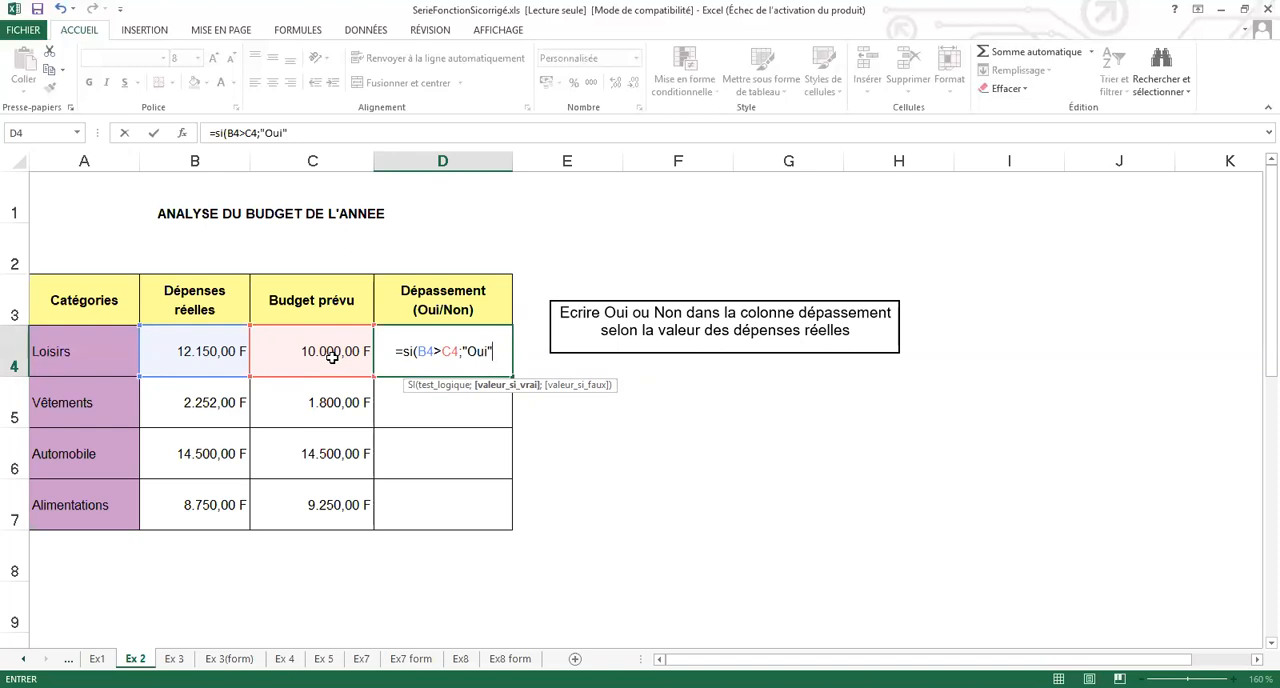
{"action": "type", "text": ";"}
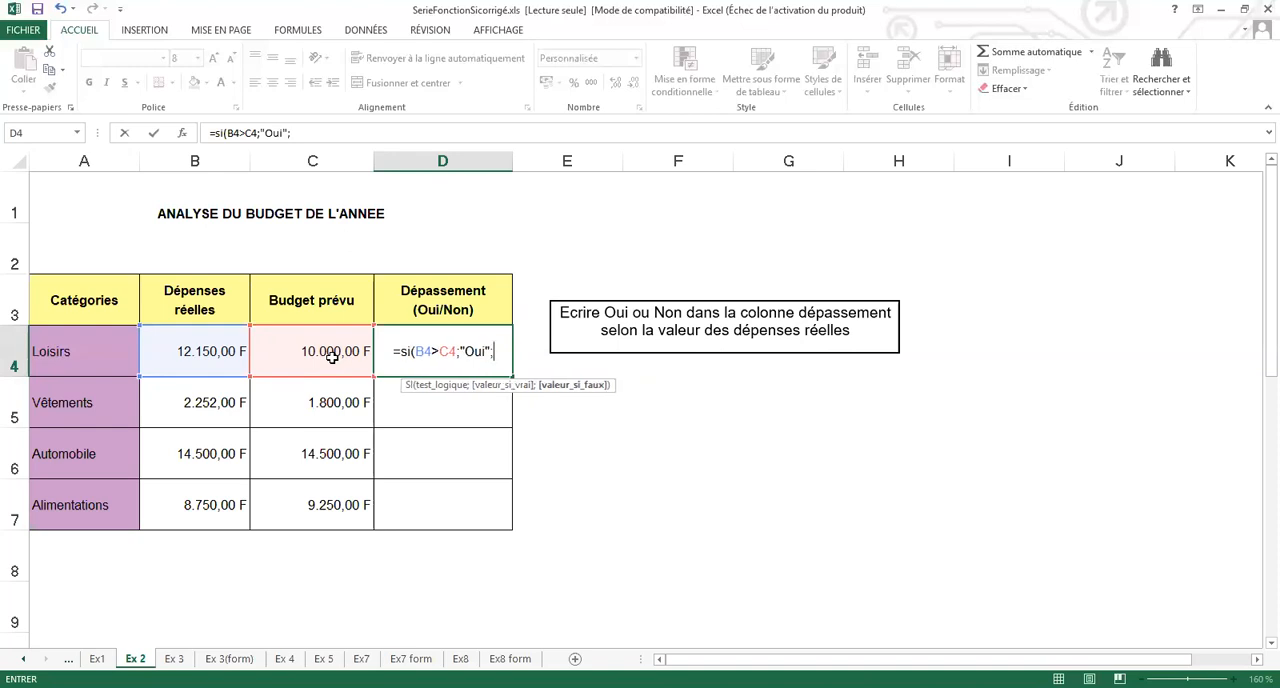
{"action": "type", "text": "\""}
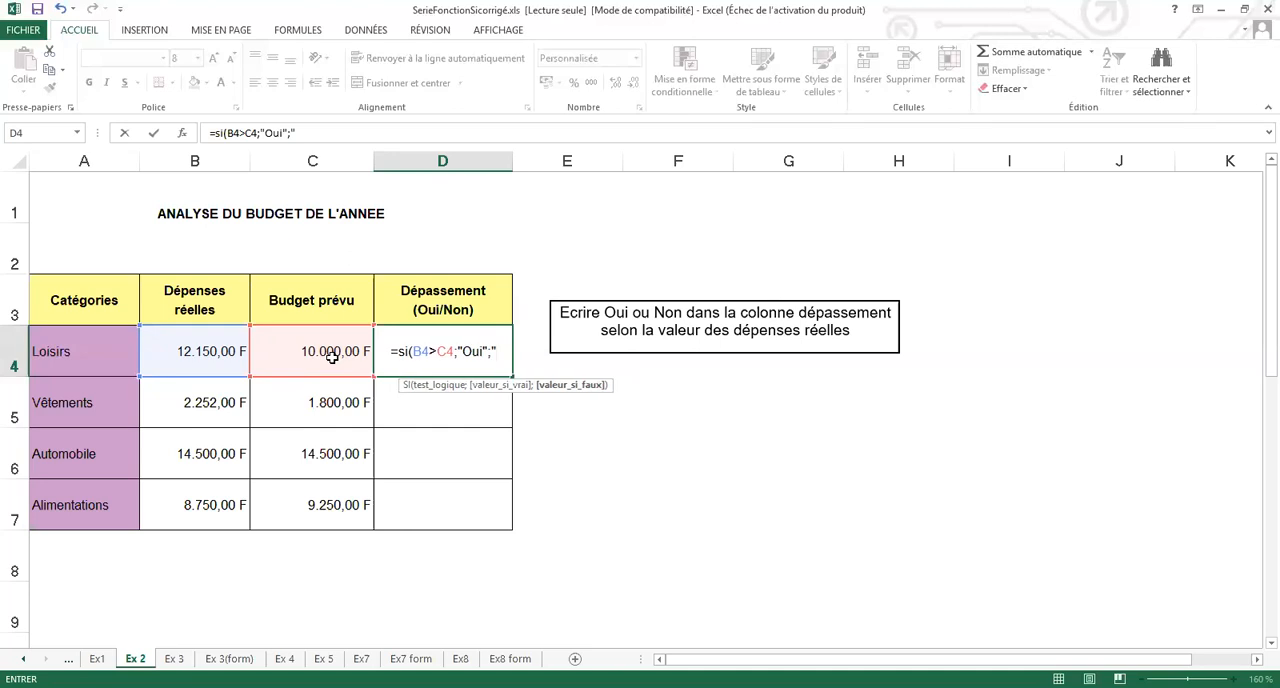
{"action": "type", "text": "Non\""}
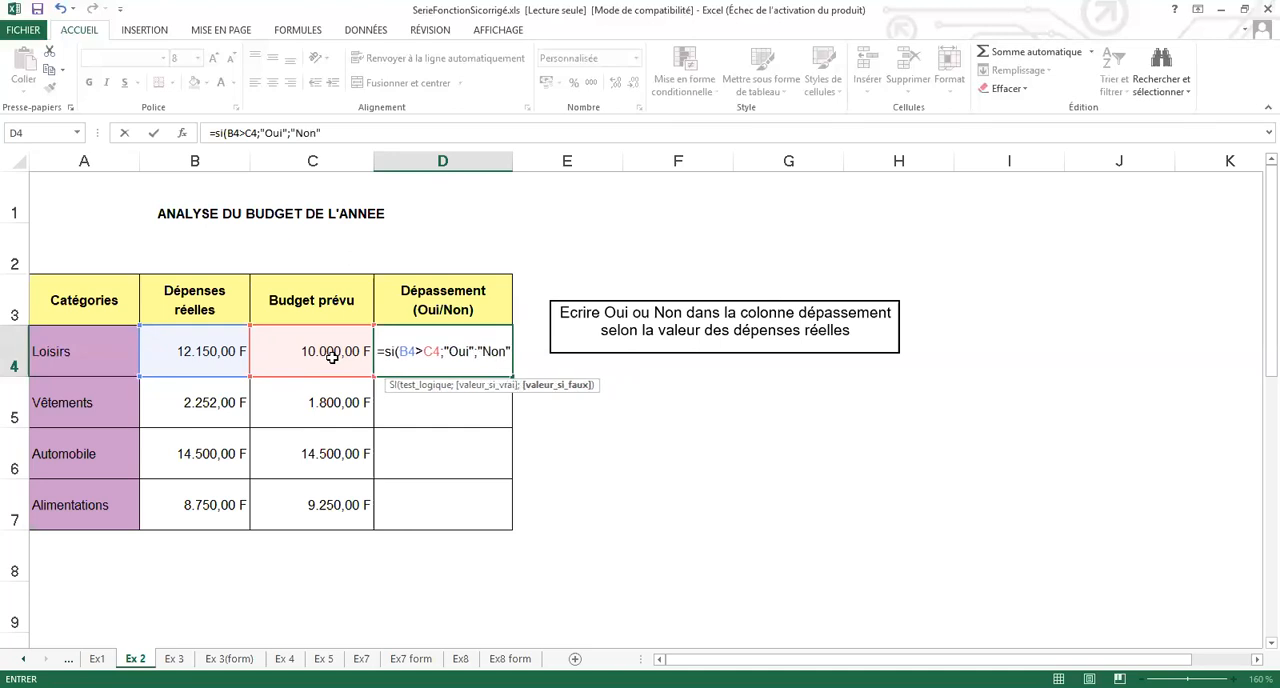
{"action": "type", "text": ")"}
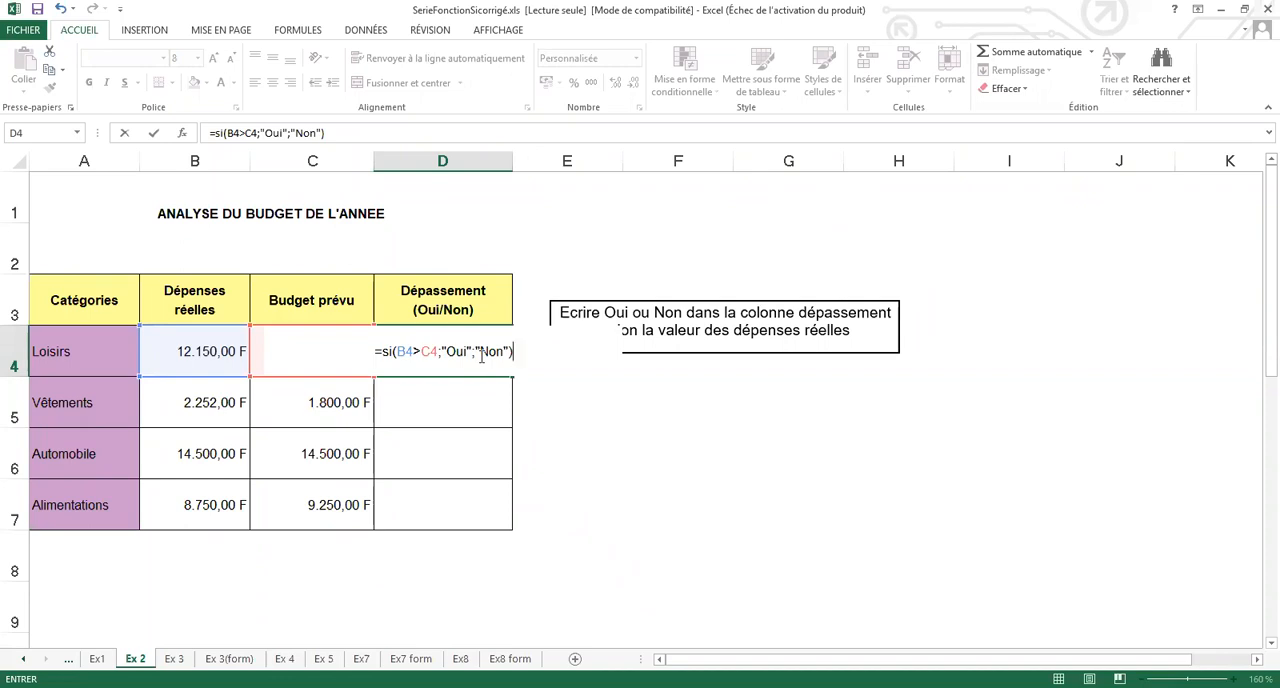
{"action": "key", "text": "Return"}
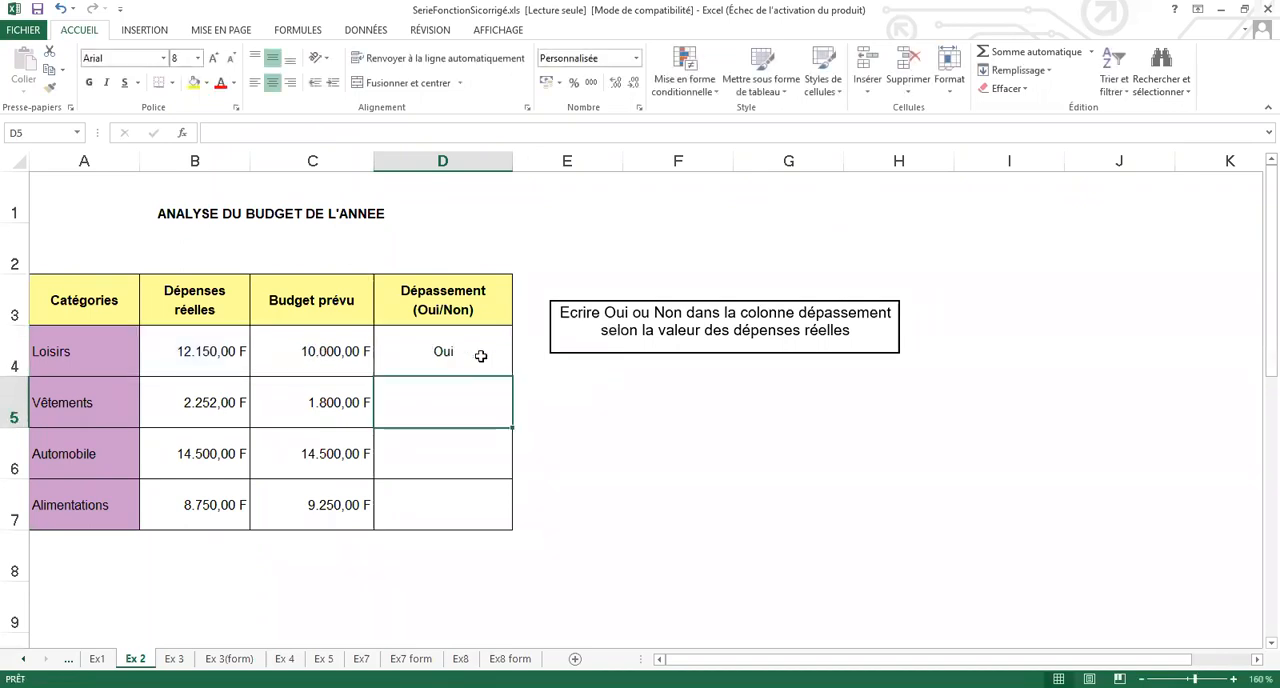
- Copy the Dépassement formula from D4 down through D7 and check the copied formulas in D5:D7
{"action": "left_click", "coordinate": [481, 356]}
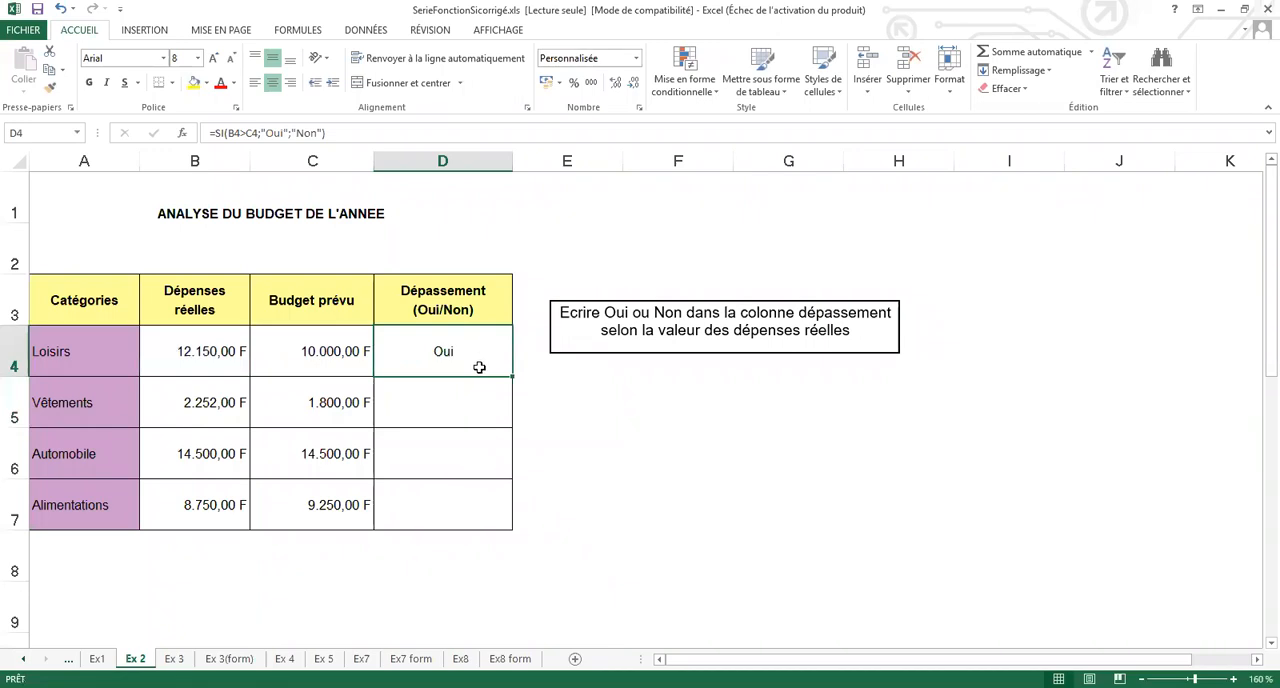
{"action": "left_click_drag", "start_coordinate": [512, 375], "coordinate": [513, 520]}
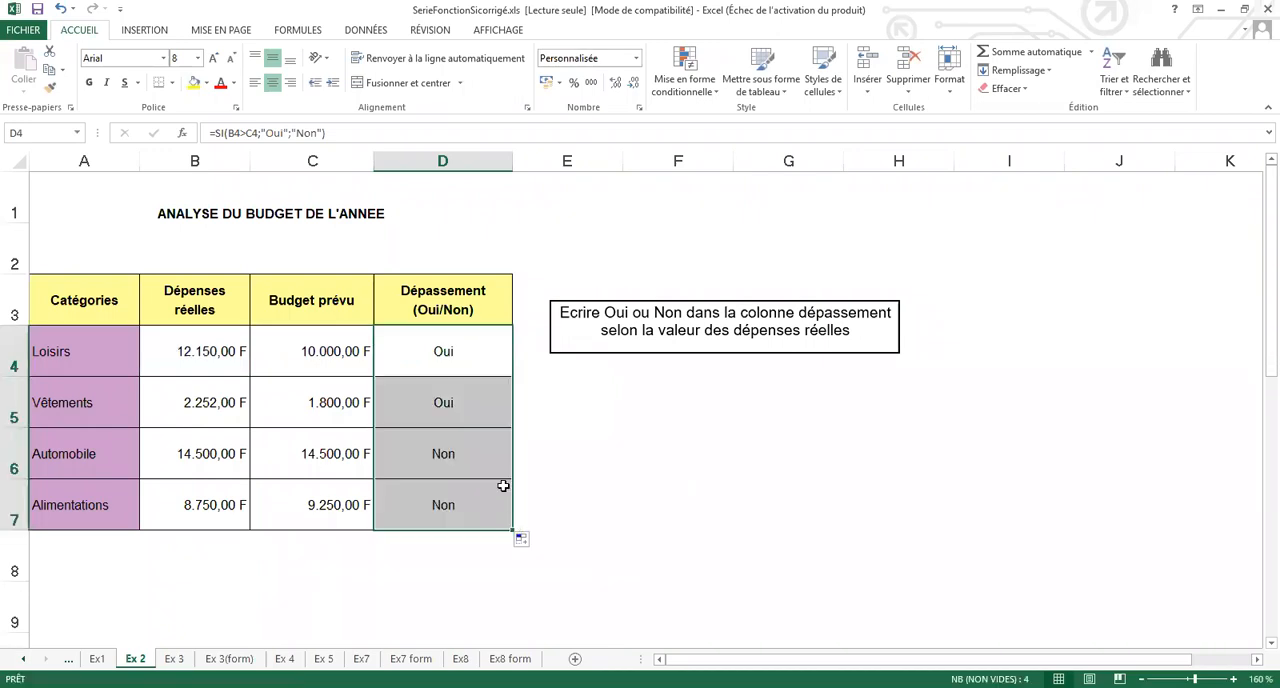
{"action": "left_click", "coordinate": [463, 401]}
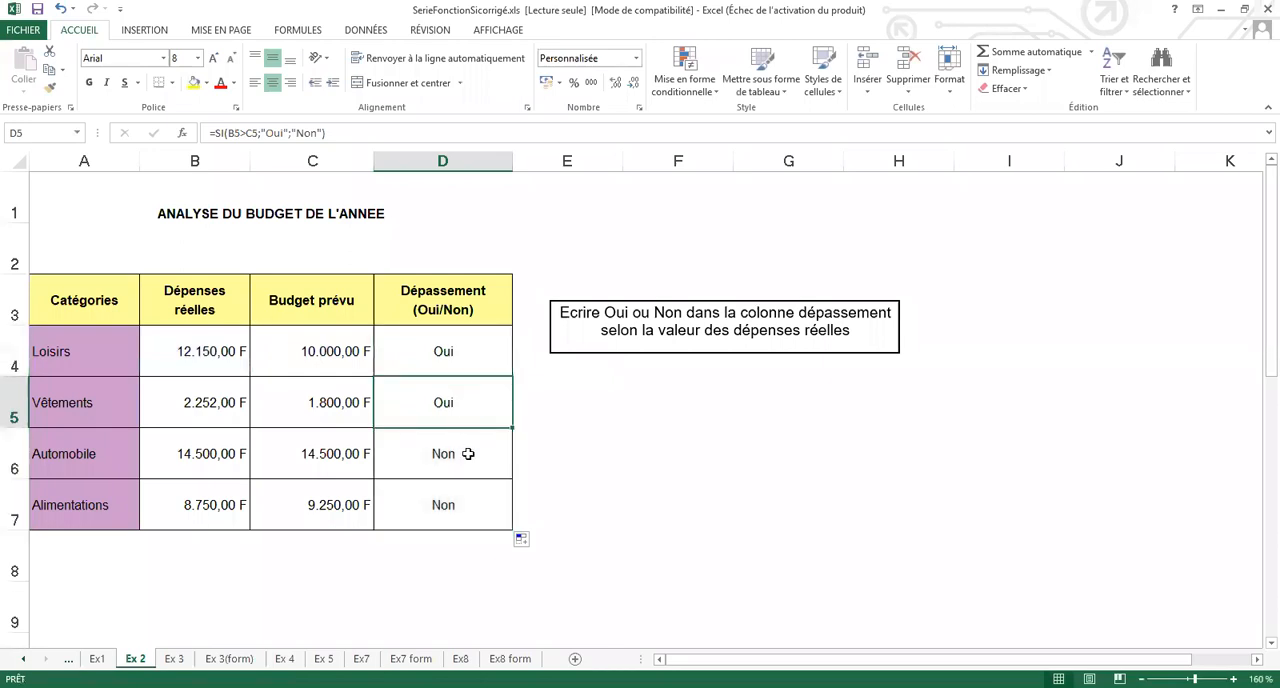
{"action": "key", "text": "Down"}
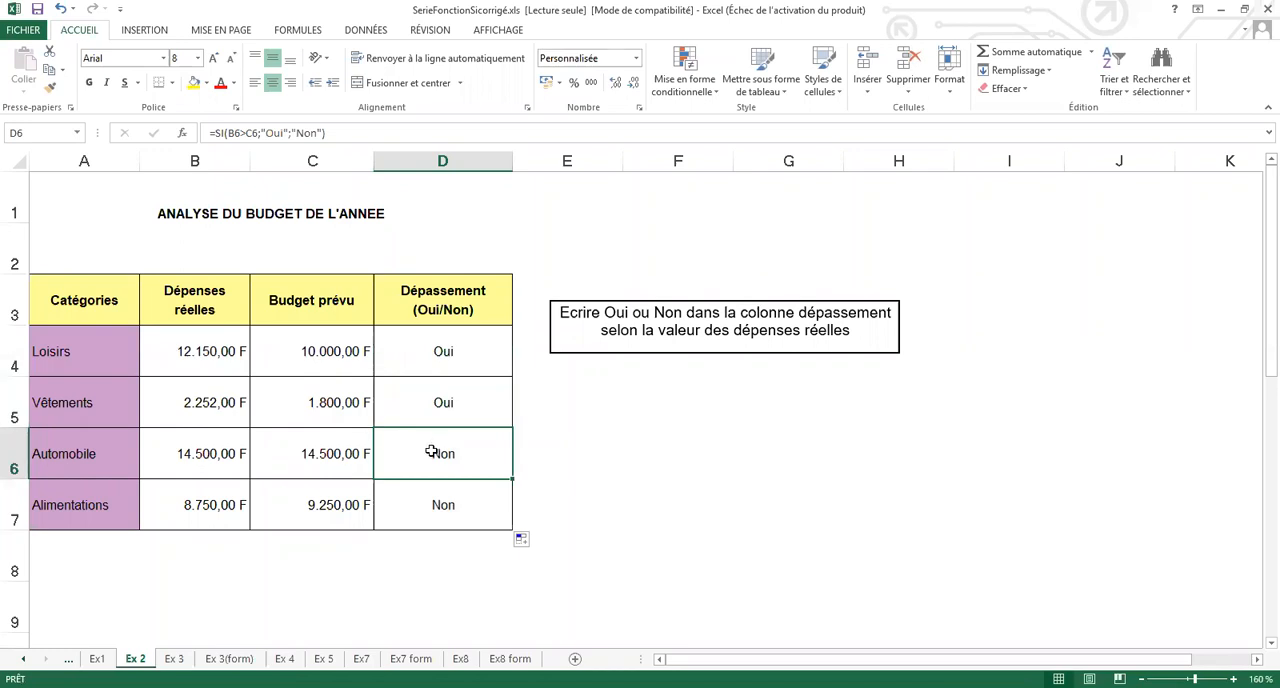
{"action": "left_click", "coordinate": [432, 505]}
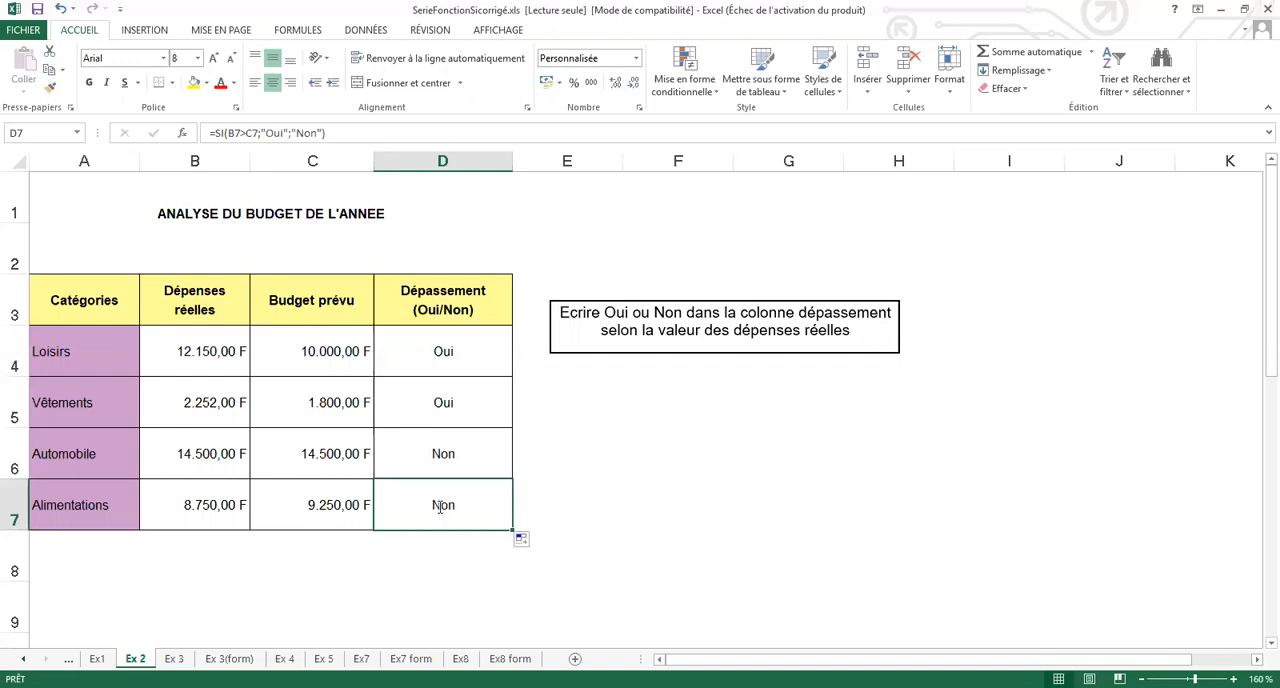
{"action": "double_click", "coordinate": [441, 506]}
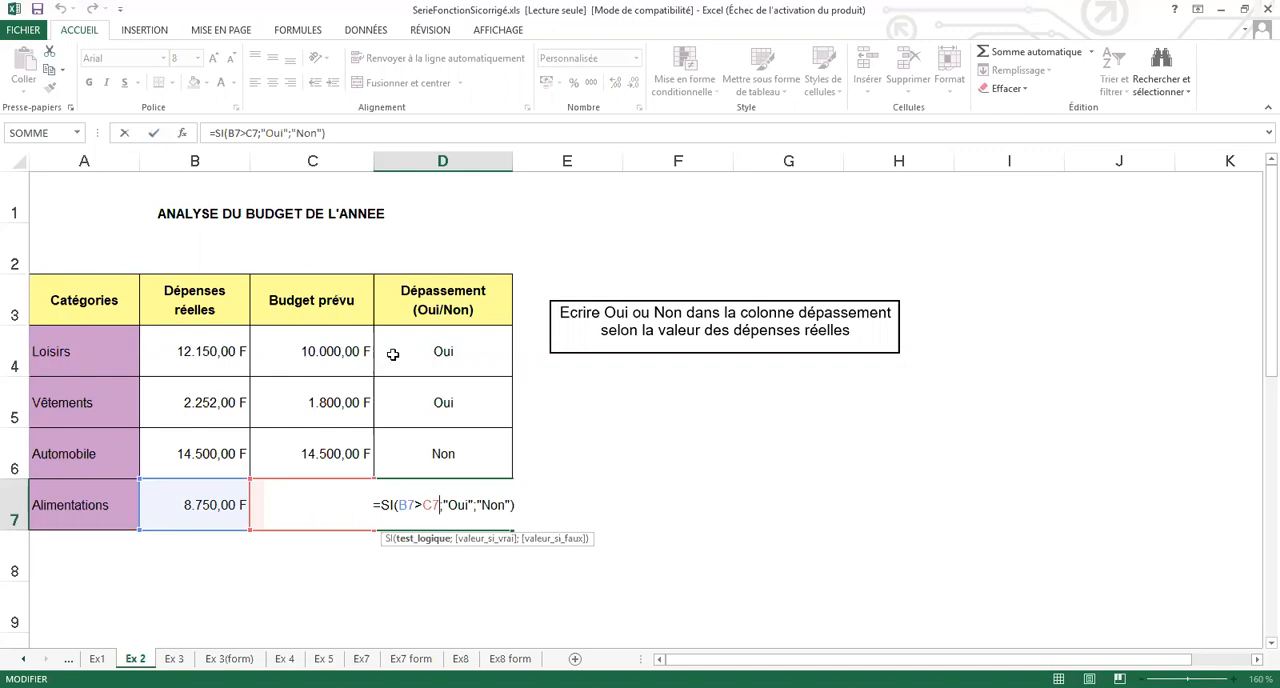
{"action": "key", "text": "Escape"}
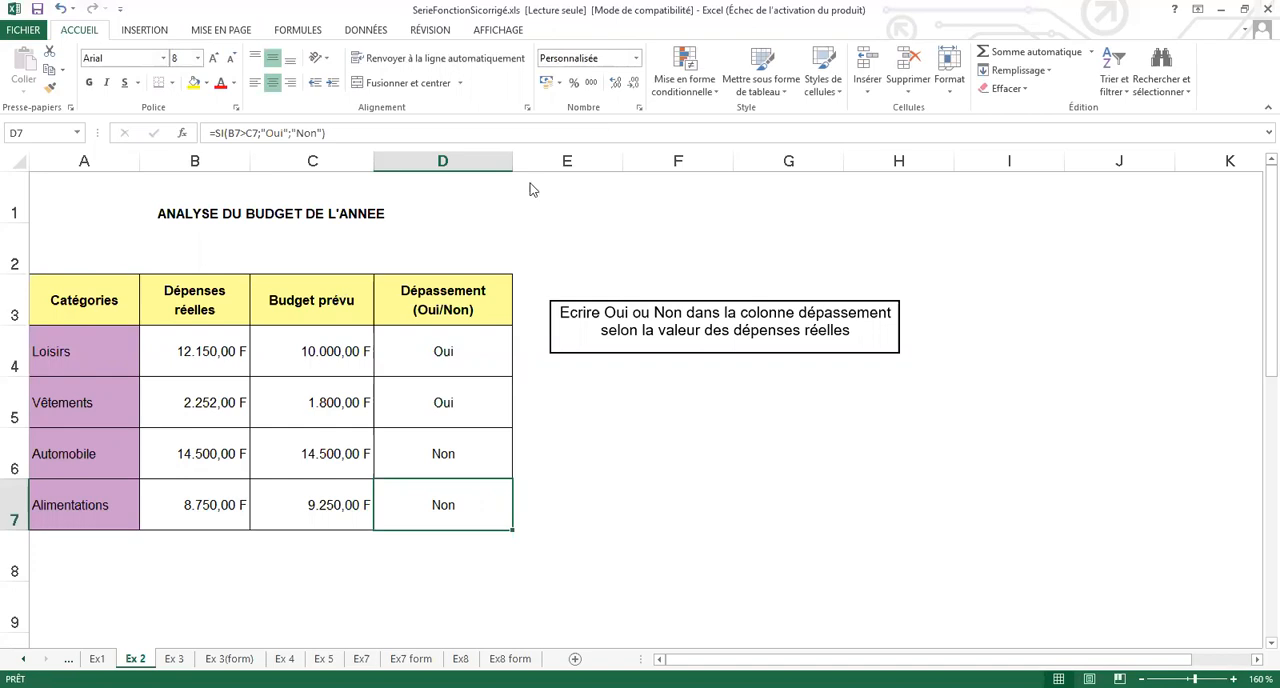
- Change the test in D4 to B4>=C4, copy the formula down through D7 and check the Automobile row
{"action": "left_click", "coordinate": [463, 349]}
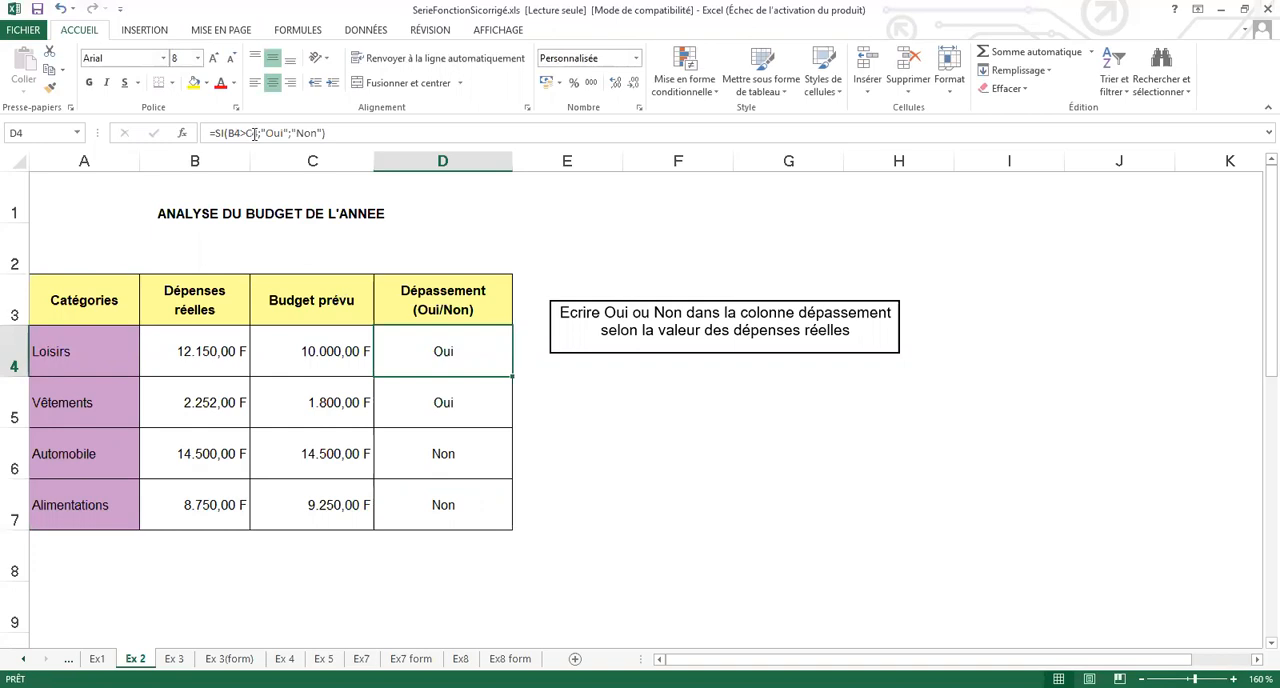
{"action": "left_click", "coordinate": [255, 134]}
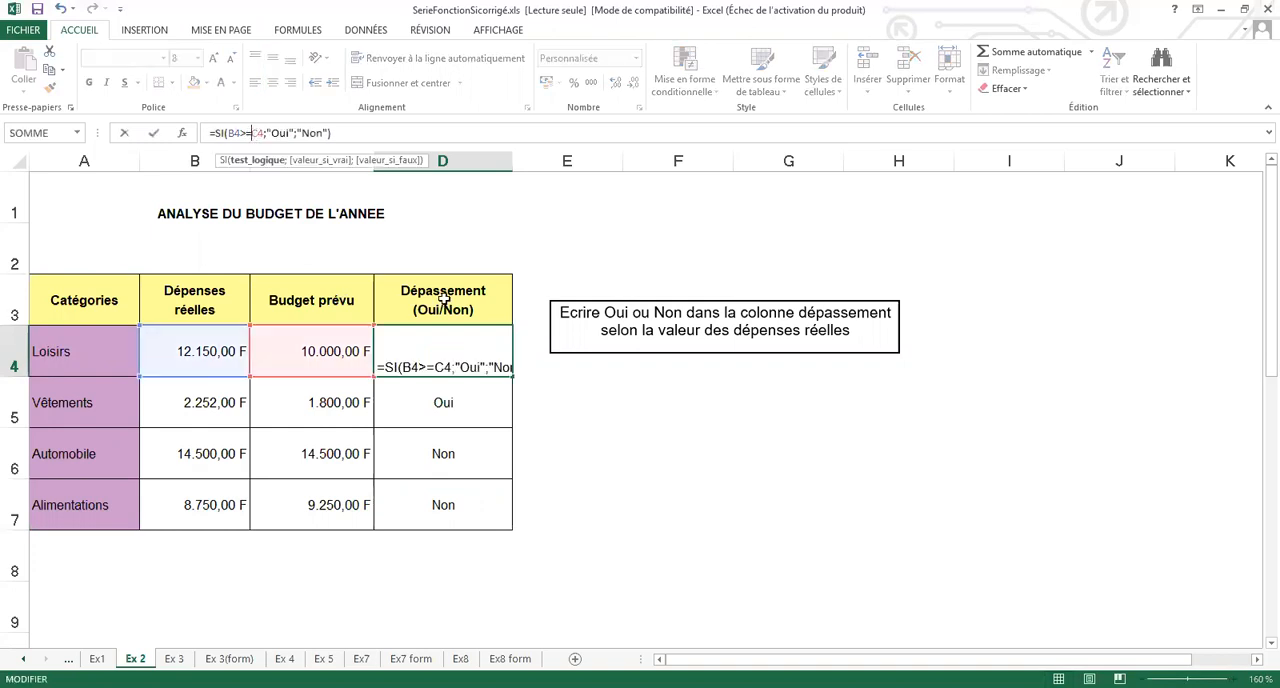
{"action": "key", "text": "Return"}
{"action": "left_click", "coordinate": [453, 339]}
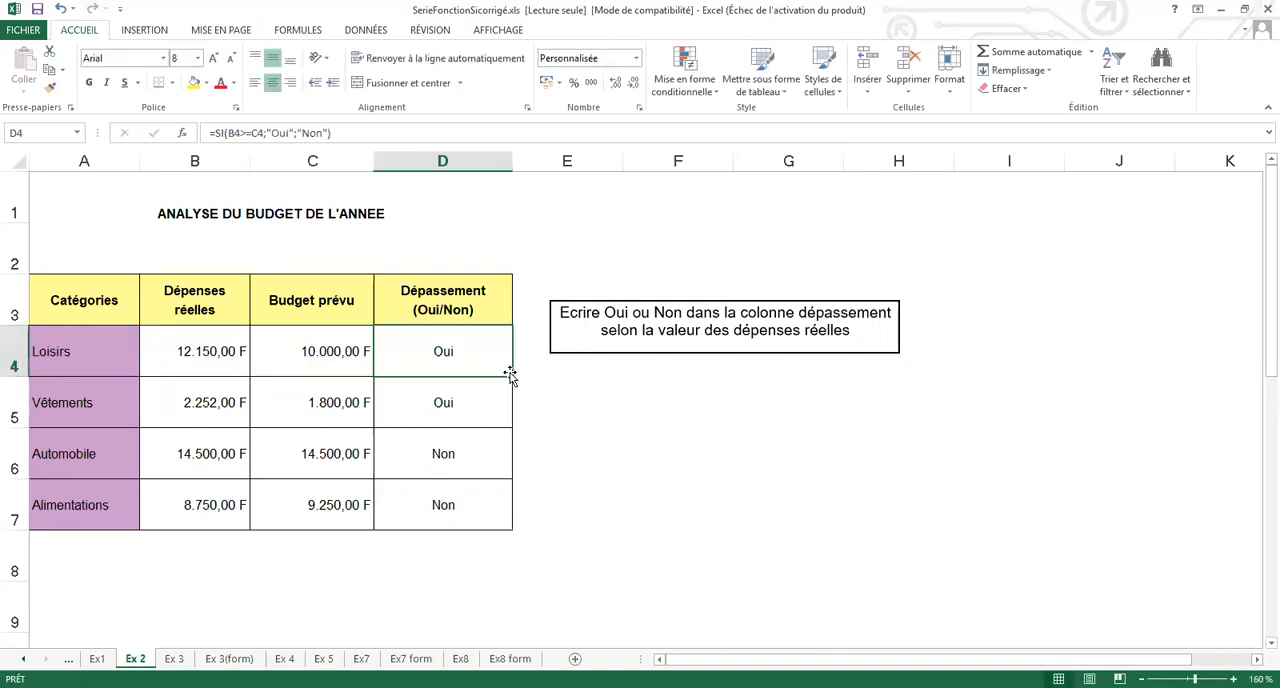
{"action": "left_click_drag", "start_coordinate": [507, 447], "coordinate": [508, 509]}
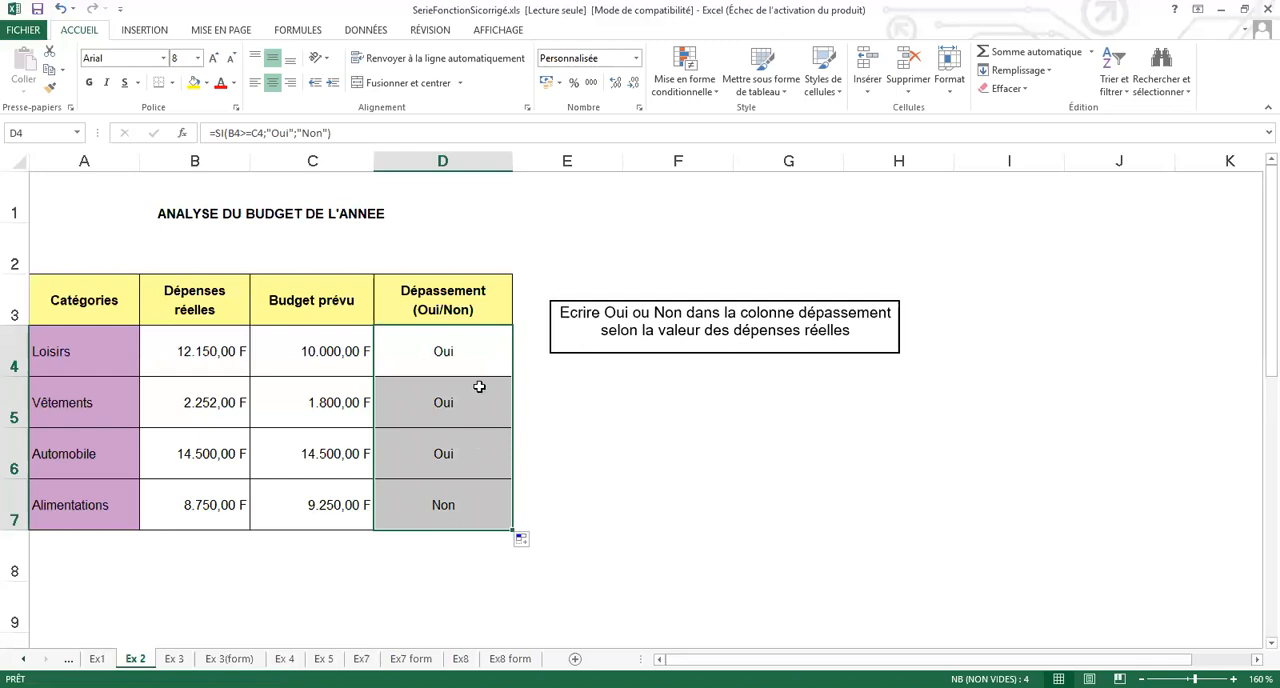
{"action": "left_click", "coordinate": [477, 443]}
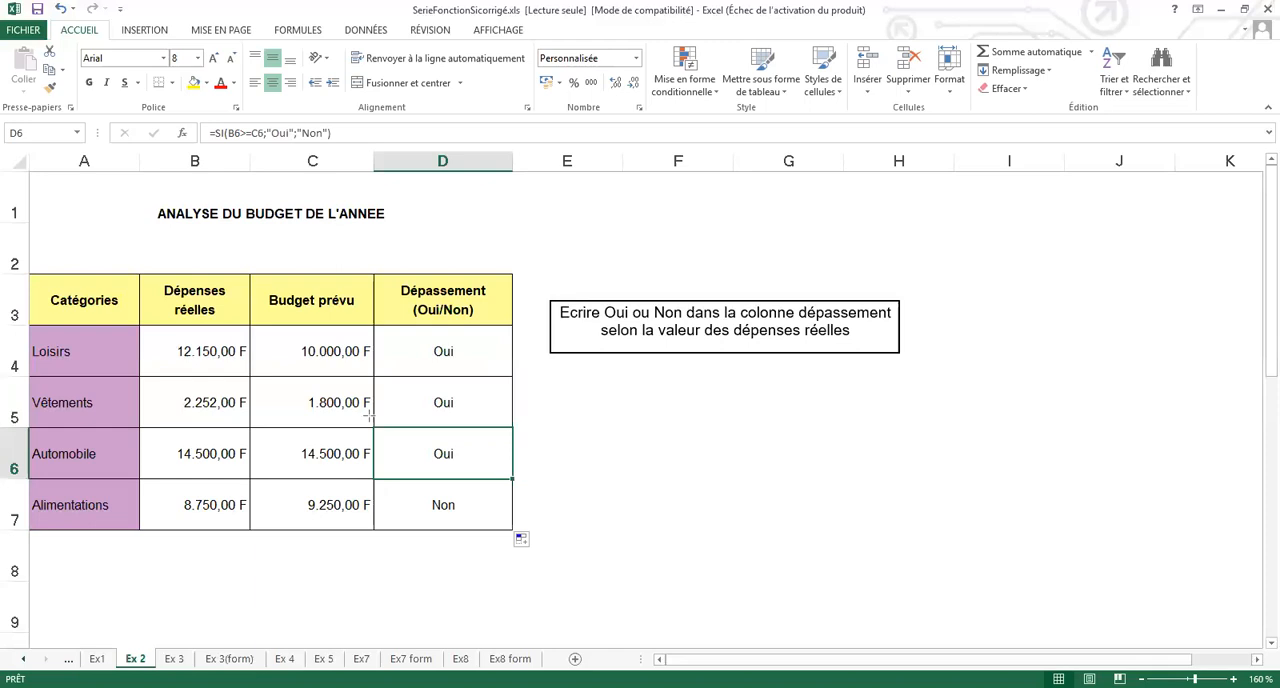
- Restore the strict test B4>C4 in D4 and copy the formula down through D7 again
{"action": "left_click_drag", "start_coordinate": [369, 415], "coordinate": [526, 487]}
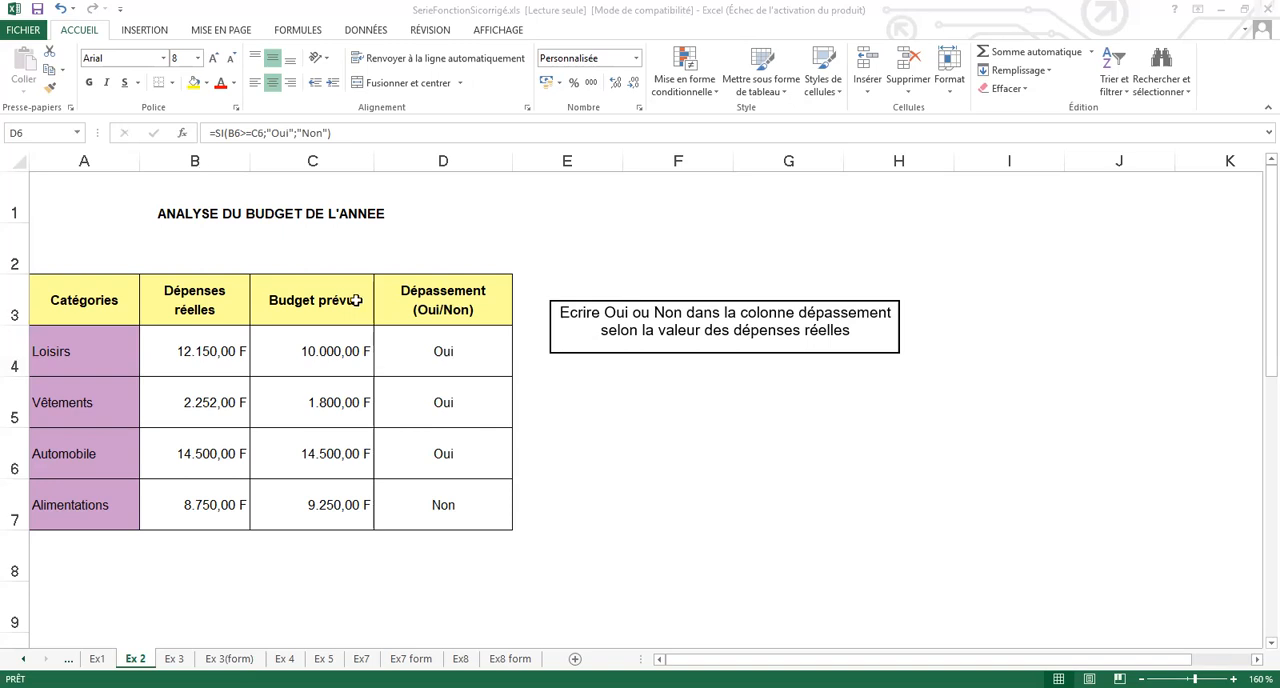
{"action": "key", "text": "F2"}
{"action": "key", "text": "Escape"}
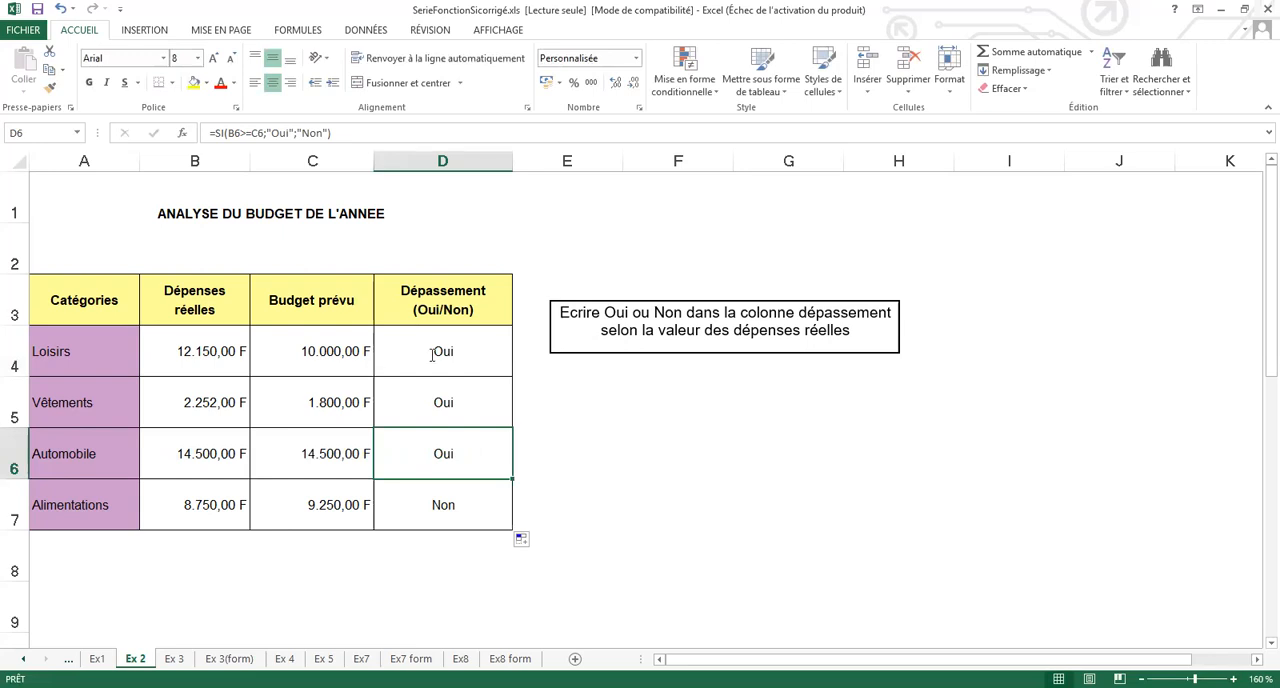
{"action": "key", "text": "Up"}
{"action": "key", "text": "Up"}
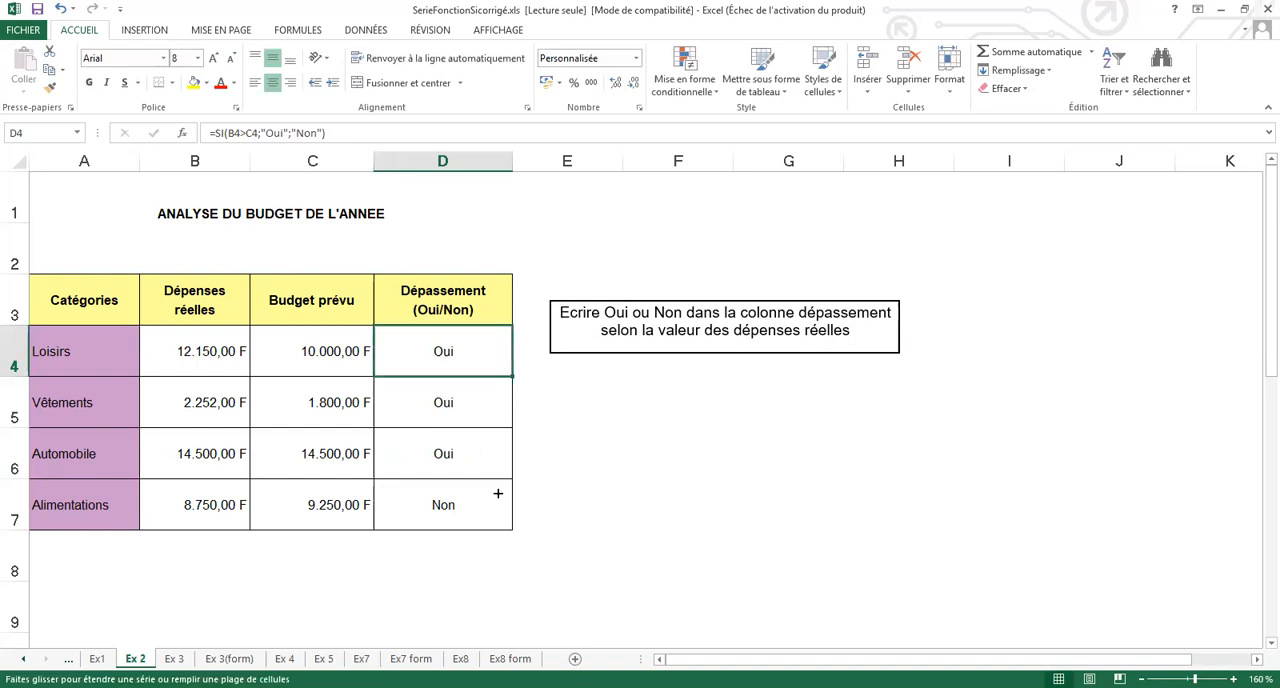
{"action": "left_click_drag", "start_coordinate": [534, 490], "coordinate": [585, 447]}
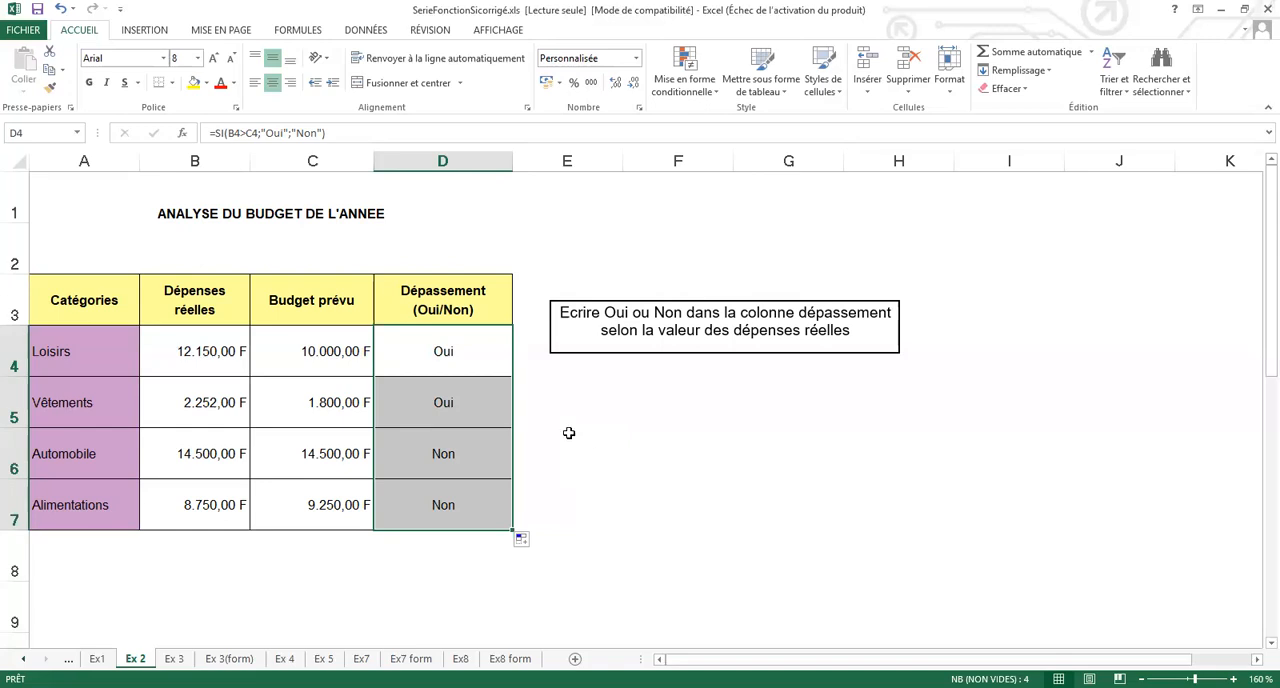
- Review the D4 formula, examine the Total HT in B11 on sheet Ex1 for comparison, and return to sheet Ex 2
{"action": "left_click", "coordinate": [437, 346]}
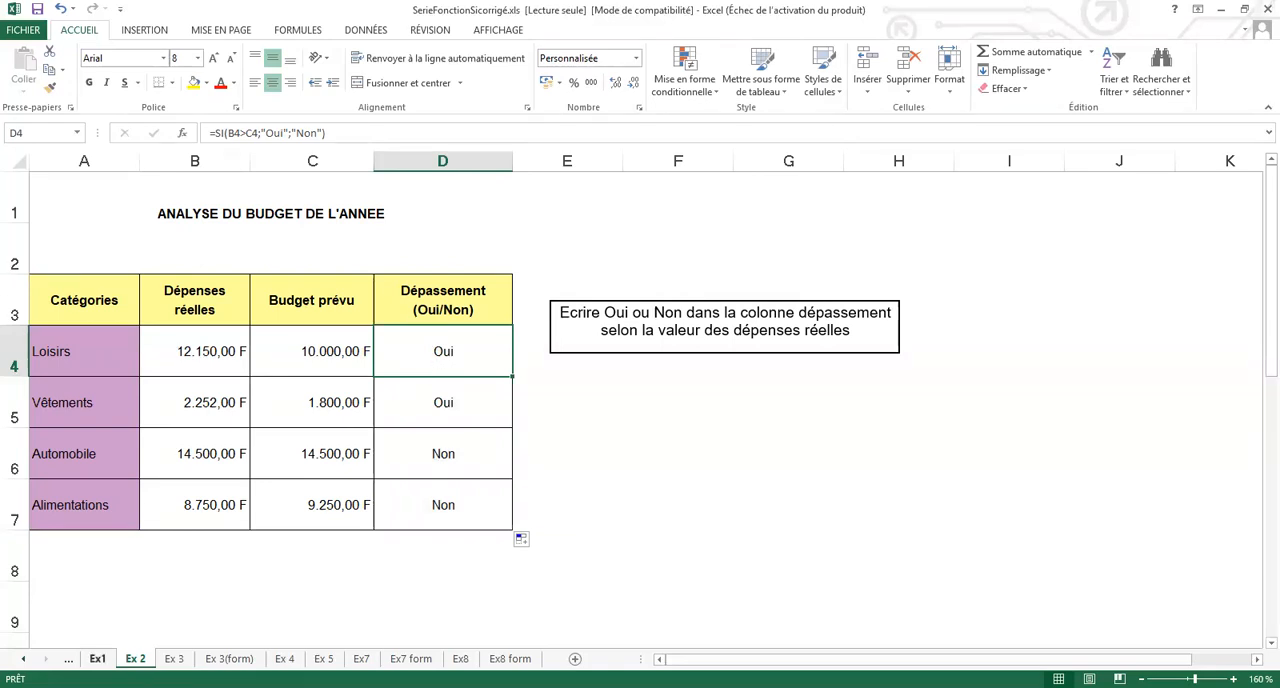
{"action": "key", "text": "ctrl+Page_Up"}
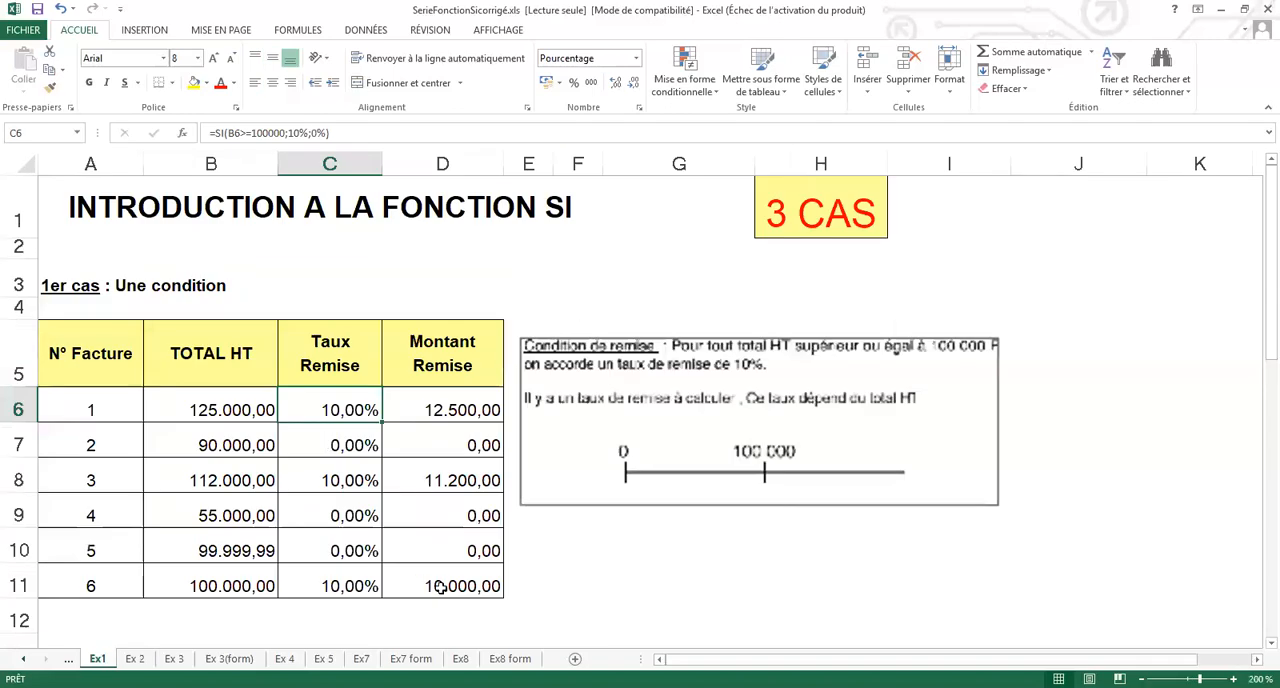
{"action": "left_click", "coordinate": [246, 585]}
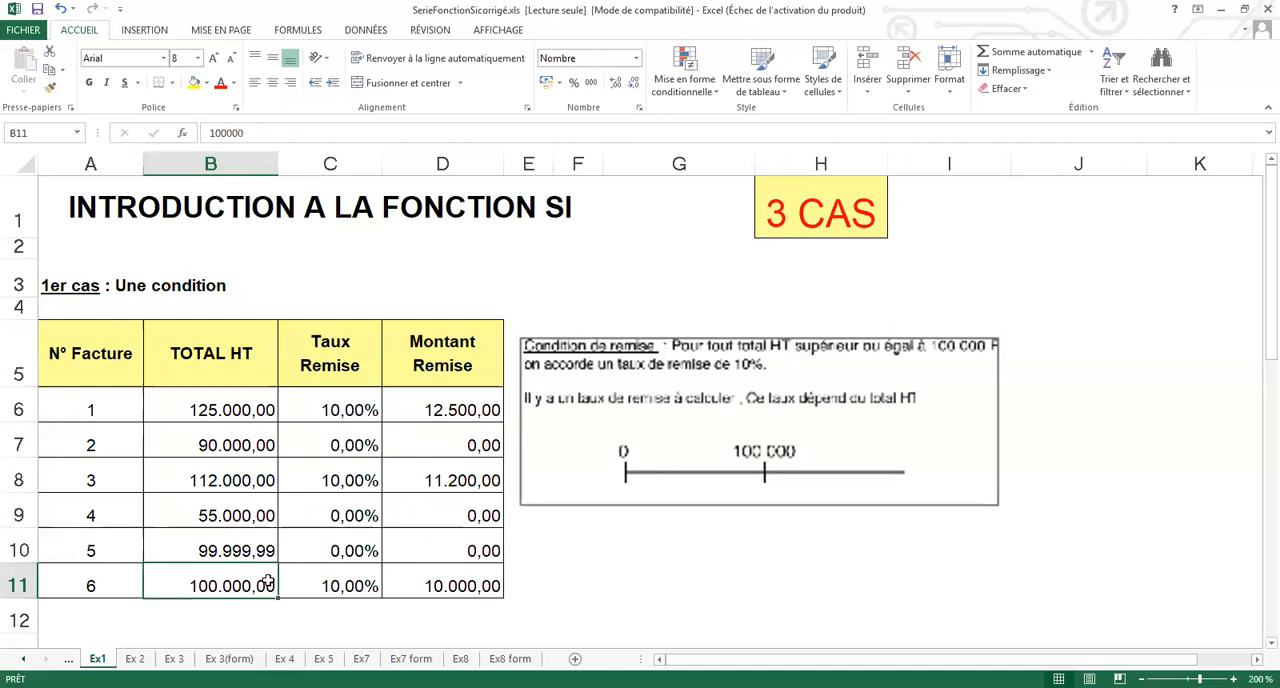
{"action": "left_click", "coordinate": [135, 659]}
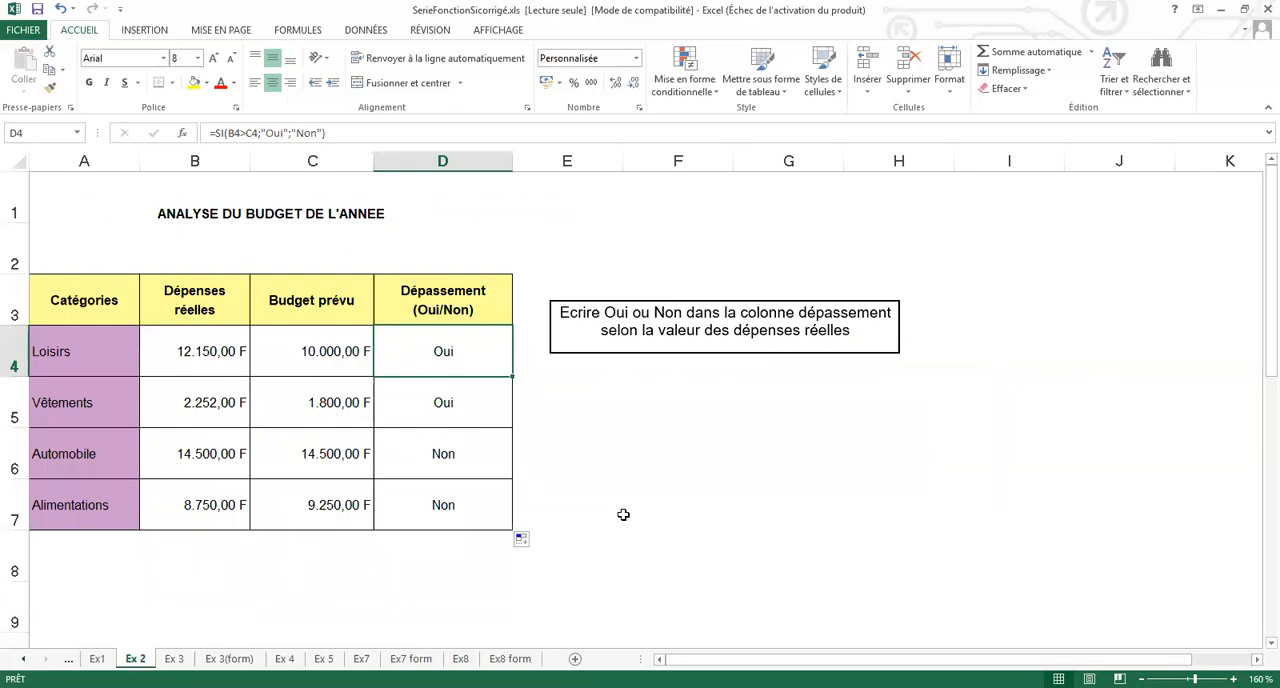
- Inspect the D4 formula's arguments without editing them, and check the formula for the Automobile row in D6
{"action": "double_click", "coordinate": [468, 353]}
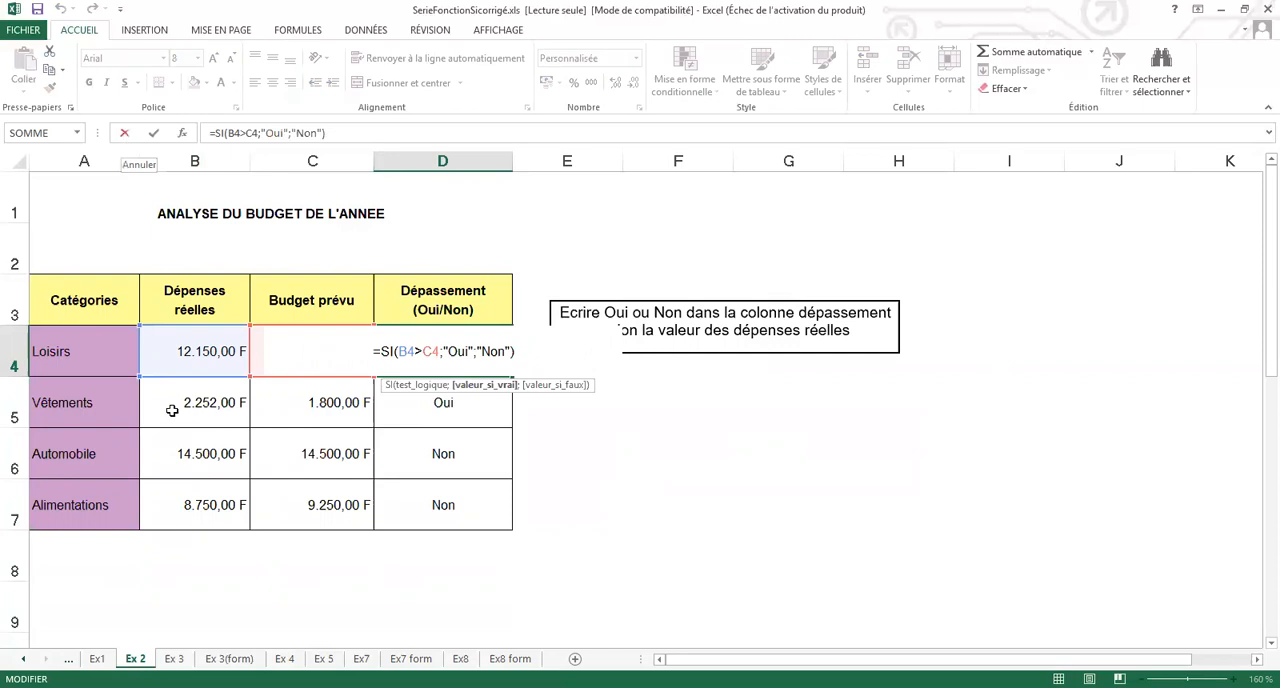
{"action": "key", "text": "Escape"}
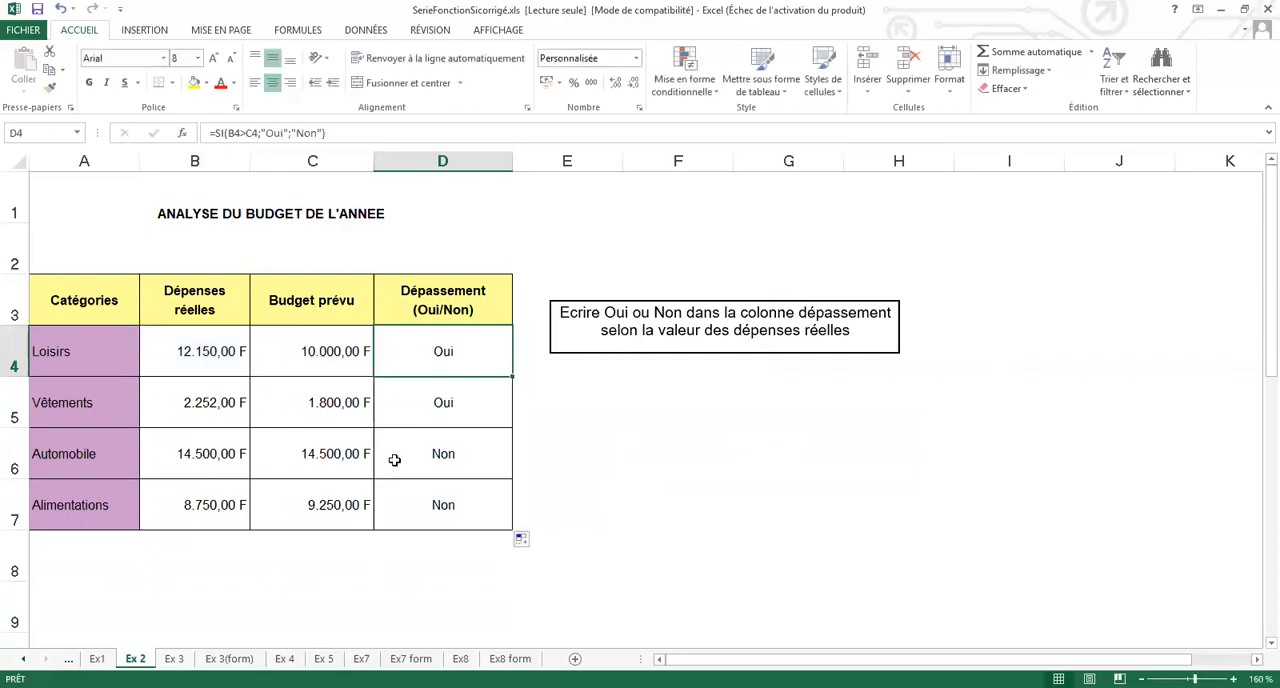
{"action": "left_click", "coordinate": [447, 454]}
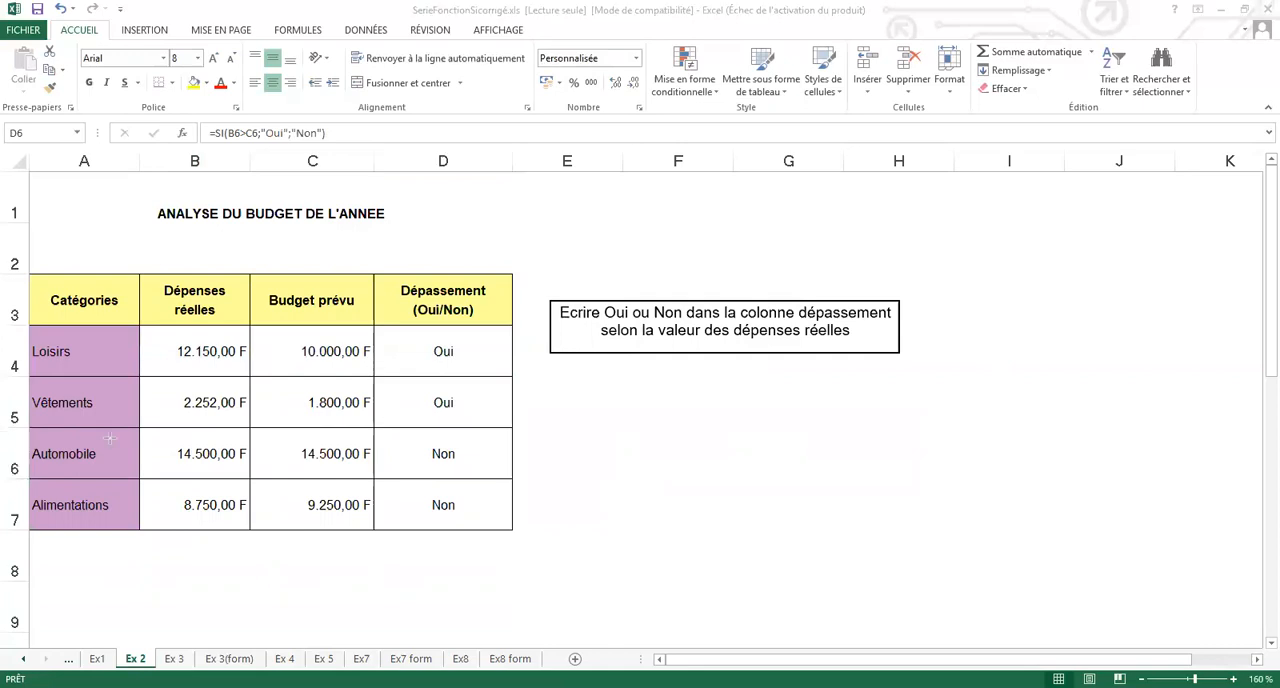
- Draw pink annotation rectangles around the Automobile and Alimentations values, erase the Automobile one and align the other over B7:D7
{"action": "mouse_move", "coordinate": [135, 423]}
{"action": "left_mouse_down"}
{"action": "mouse_move", "coordinate": [549, 505]}
{"action": "mouse_move", "coordinate": [522, 484]}
{"action": "left_mouse_up"}
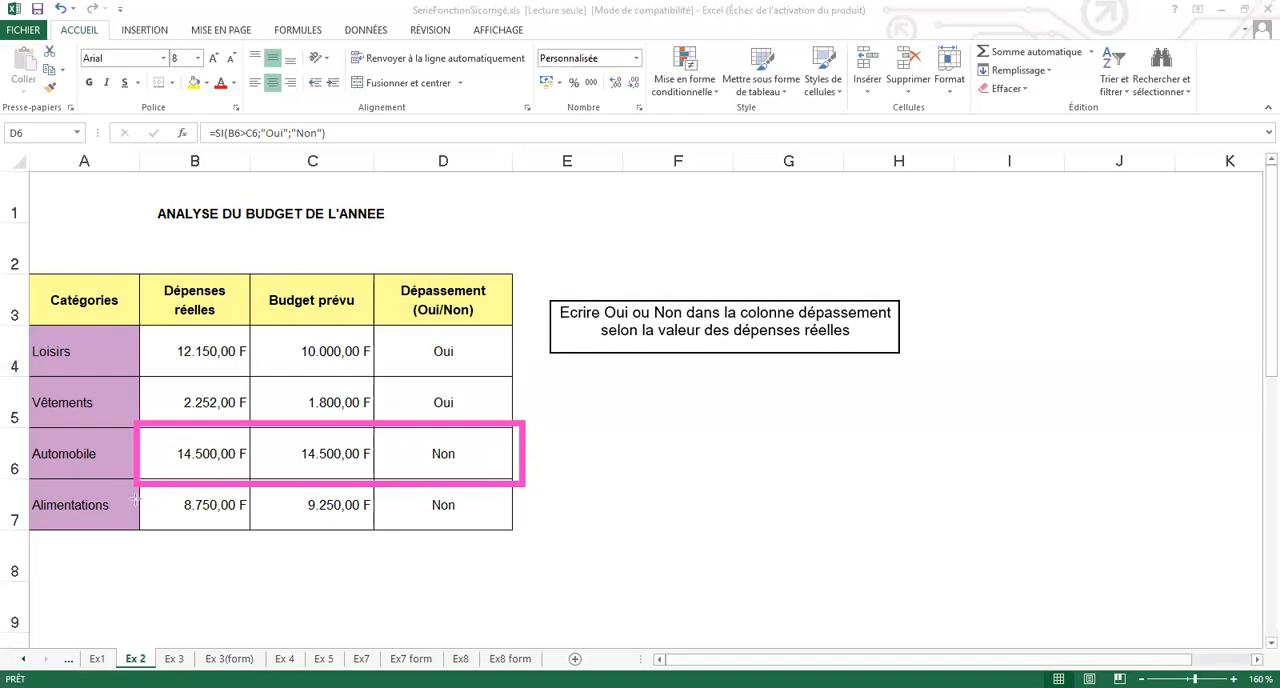
{"action": "left_click_drag", "start_coordinate": [126, 495], "coordinate": [531, 545]}
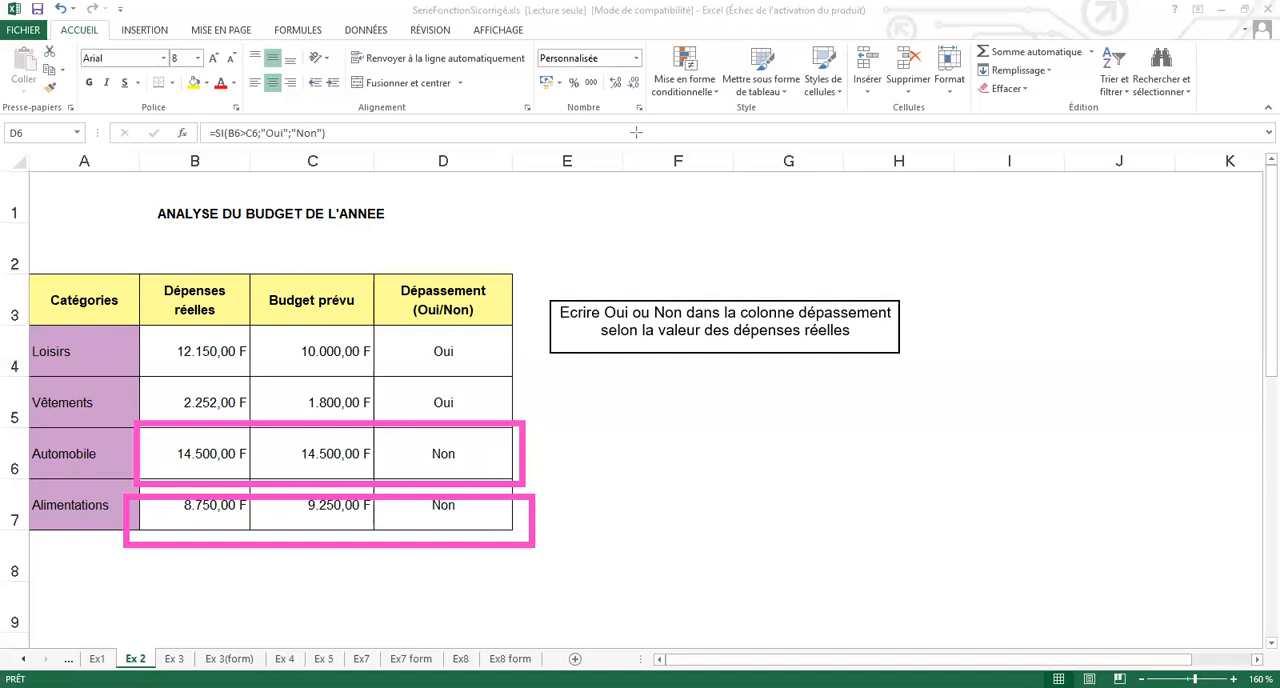
{"action": "left_click", "coordinate": [486, 424]}
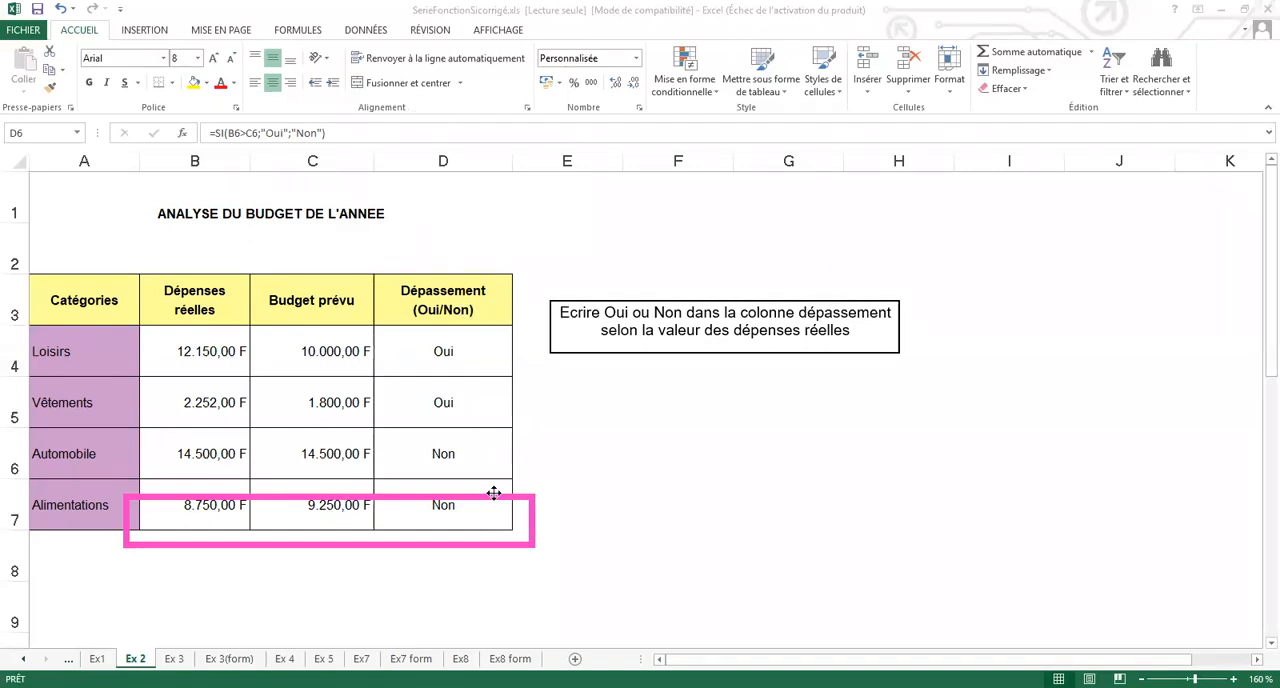
{"action": "left_click_drag", "start_coordinate": [498, 470], "coordinate": [499, 471]}
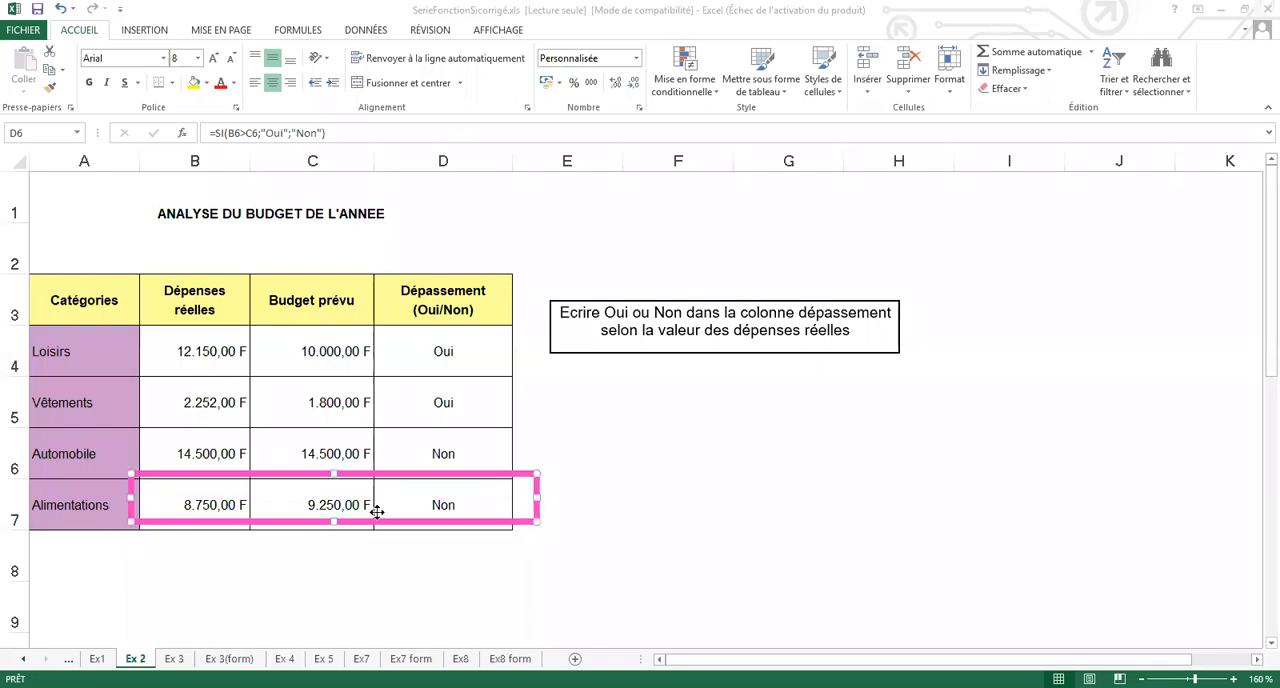